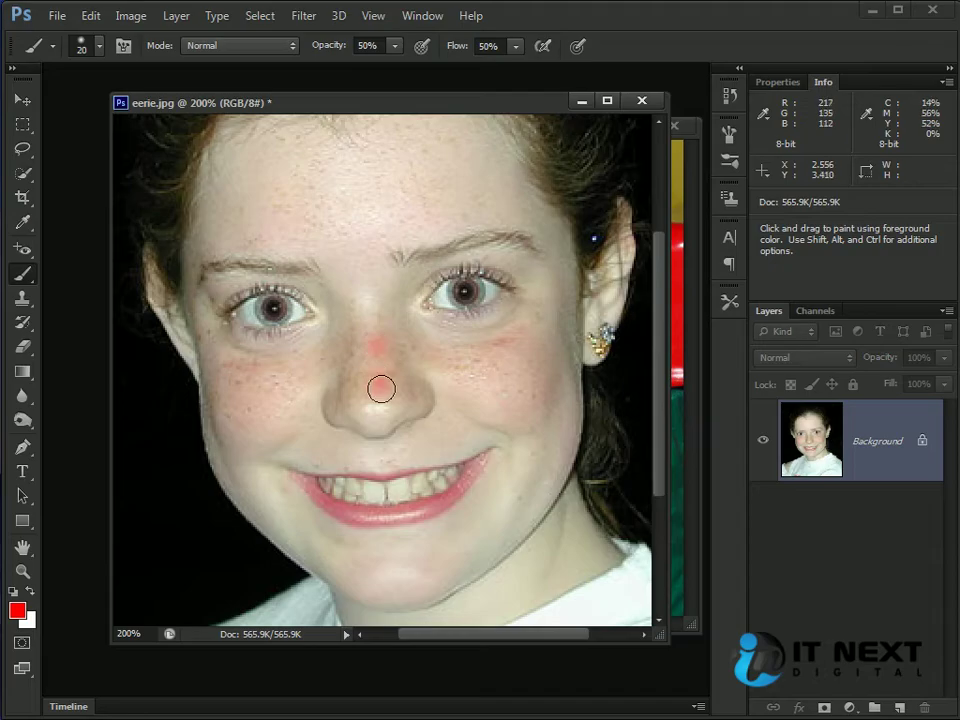
- Undo the red brush dabs on the nose and add a blank layer above the background
{"action": "key", "text": "ctrl+z"}
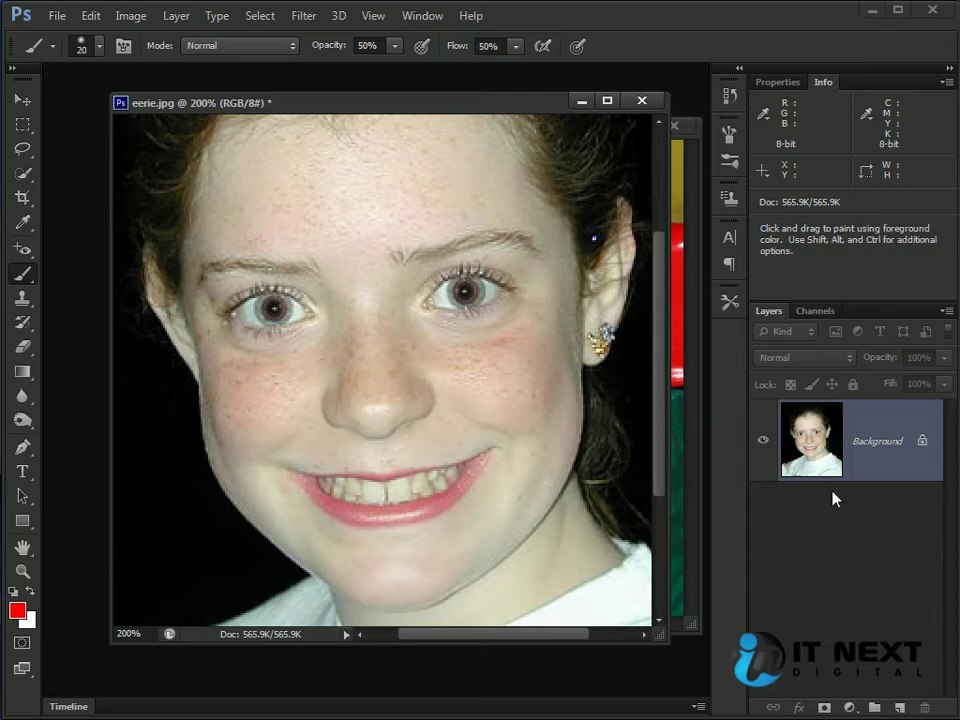
{"action": "left_click", "coordinate": [900, 707]}
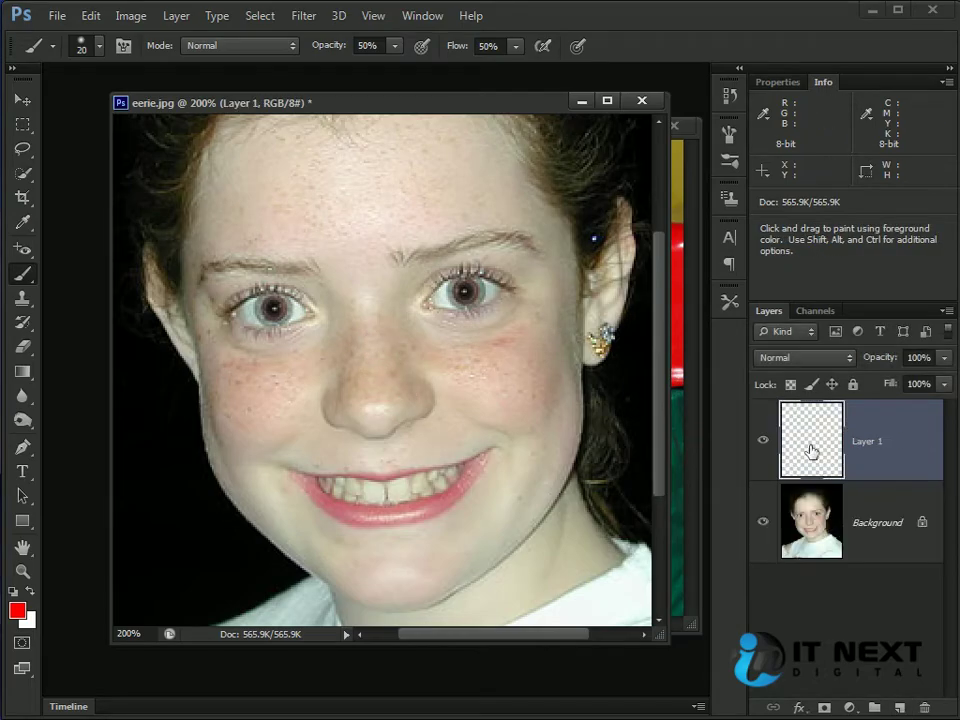
- Set both the brush opacity and the brush flow to 100%
{"action": "left_click", "coordinate": [369, 45]}
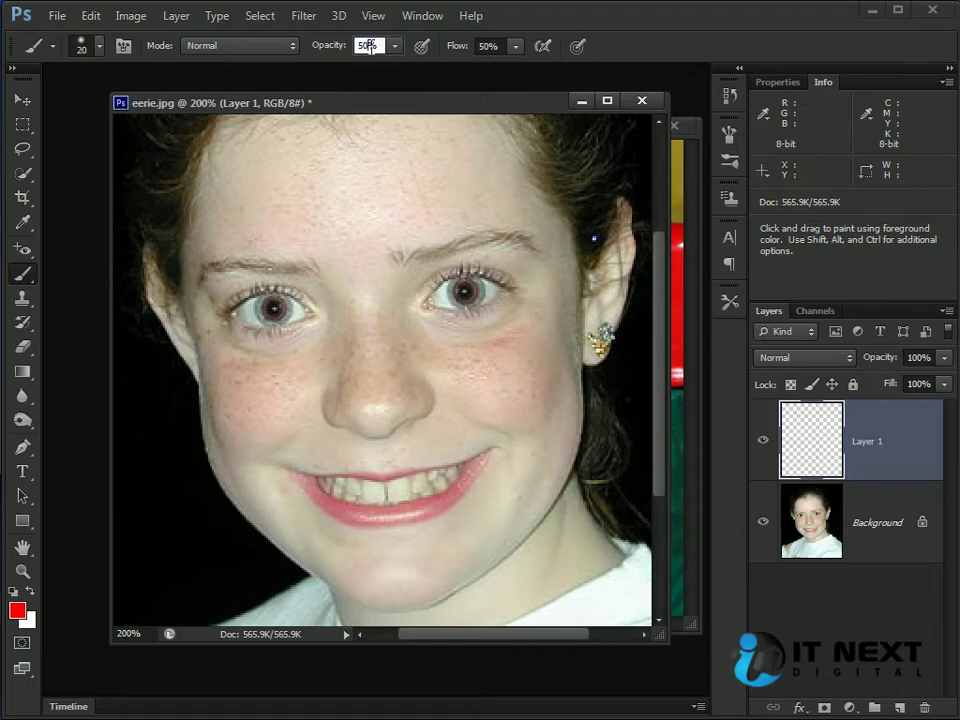
{"action": "type", "text": "100"}
{"action": "key", "text": "Return"}
{"action": "key", "text": "Tab"}
{"action": "key", "text": "Tab"}
{"action": "key", "text": "Tab"}
{"action": "key", "text": "Tab"}
{"action": "key", "text": "Tab"}
{"action": "key", "text": "Tab"}
{"action": "key", "text": "Tab"}
{"action": "key", "text": "Tab"}
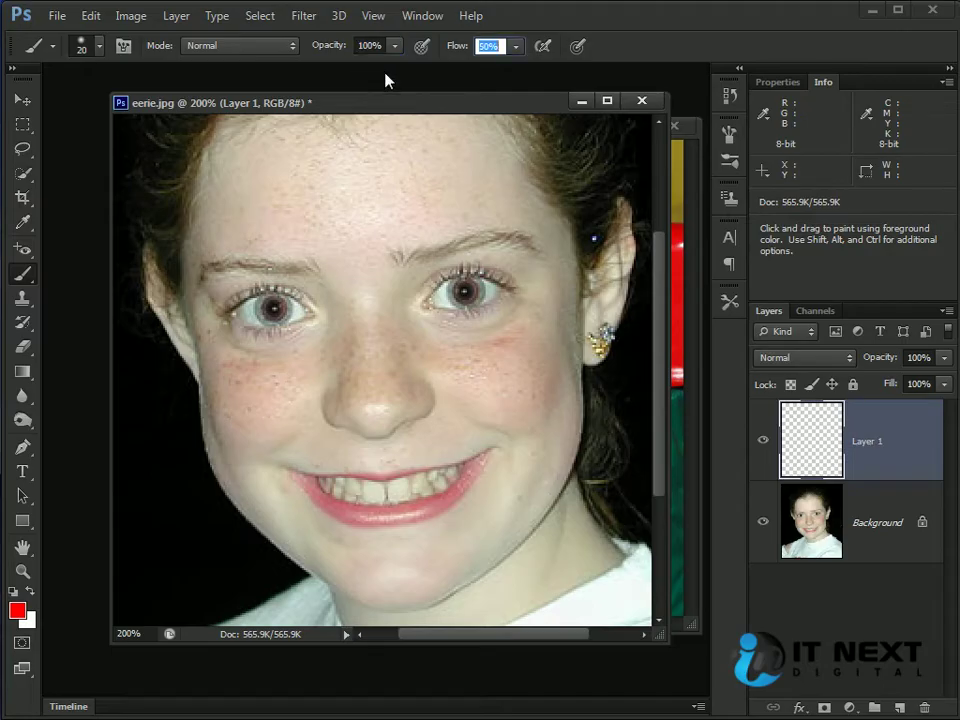
{"action": "type", "text": "100"}
{"action": "key", "text": "Return"}
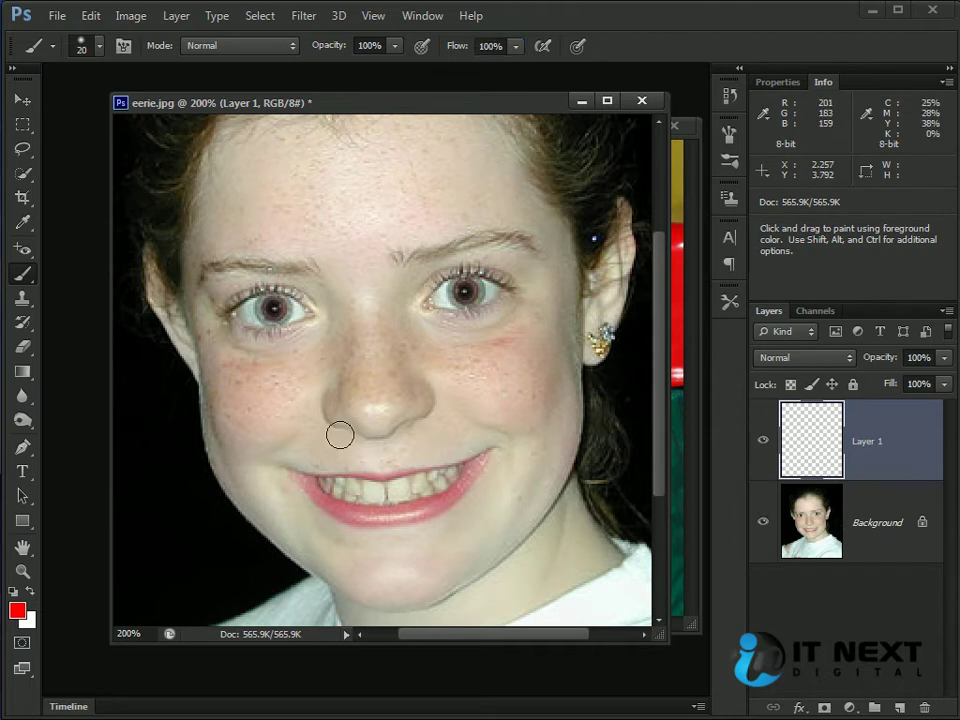
- Try painting red strokes over the nose on the blank layer in Normal brush mode, undoing each one
{"action": "mouse_move", "coordinate": [360, 321]}
{"action": "left_mouse_down"}
{"action": "mouse_move", "coordinate": [343, 414]}
{"action": "mouse_move", "coordinate": [435, 366]}
{"action": "mouse_move", "coordinate": [403, 390]}
{"action": "left_mouse_up"}
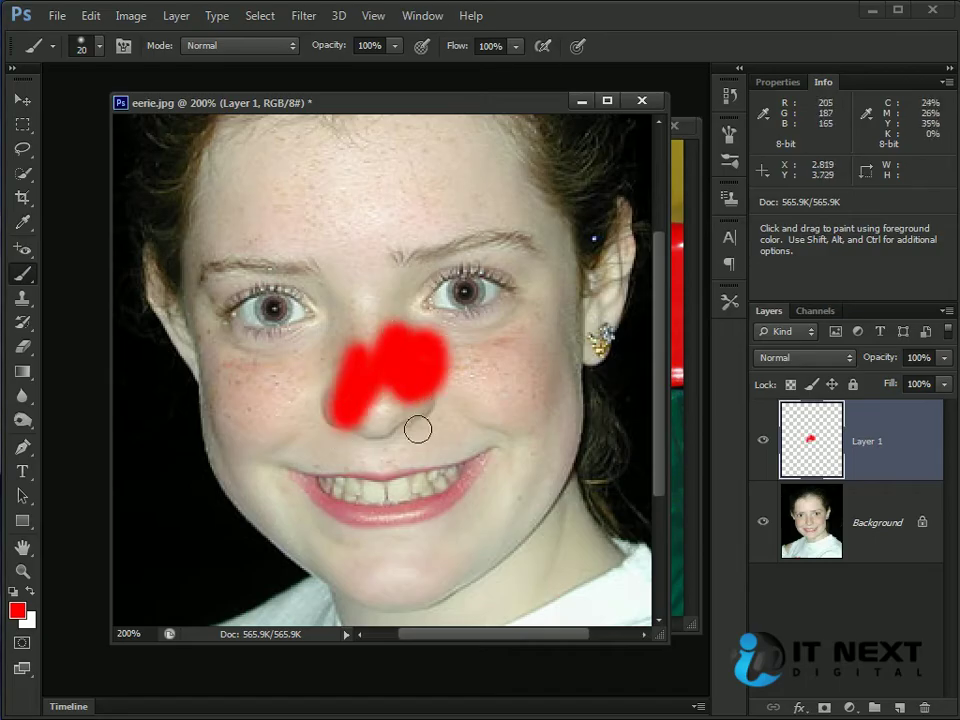
{"action": "key", "text": "ctrl+z"}
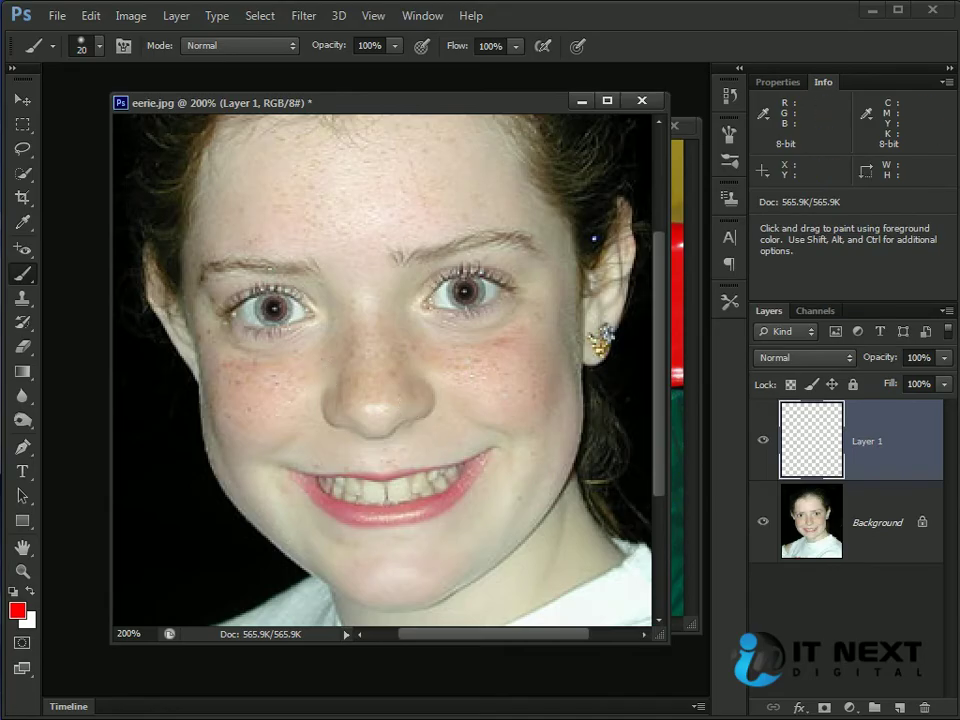
{"action": "left_click", "coordinate": [17, 610]}
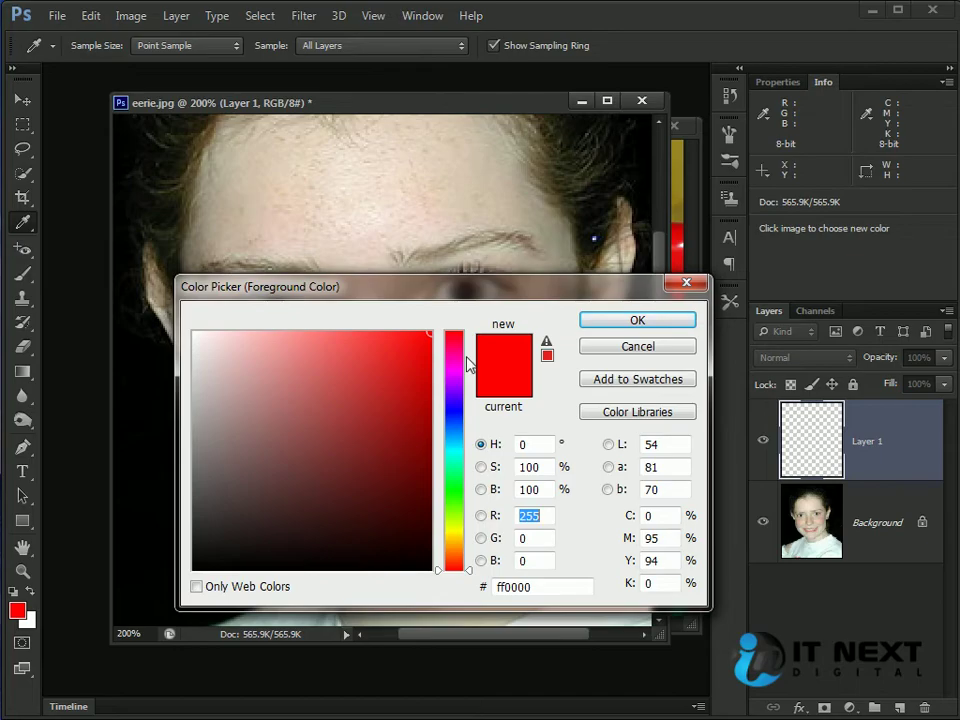
{"action": "left_click", "coordinate": [650, 321]}
{"action": "mouse_move", "coordinate": [395, 245]}
{"action": "left_mouse_down"}
{"action": "mouse_move", "coordinate": [376, 303]}
{"action": "mouse_move", "coordinate": [420, 385]}
{"action": "left_mouse_up"}
{"action": "key", "text": "ctrl+z"}
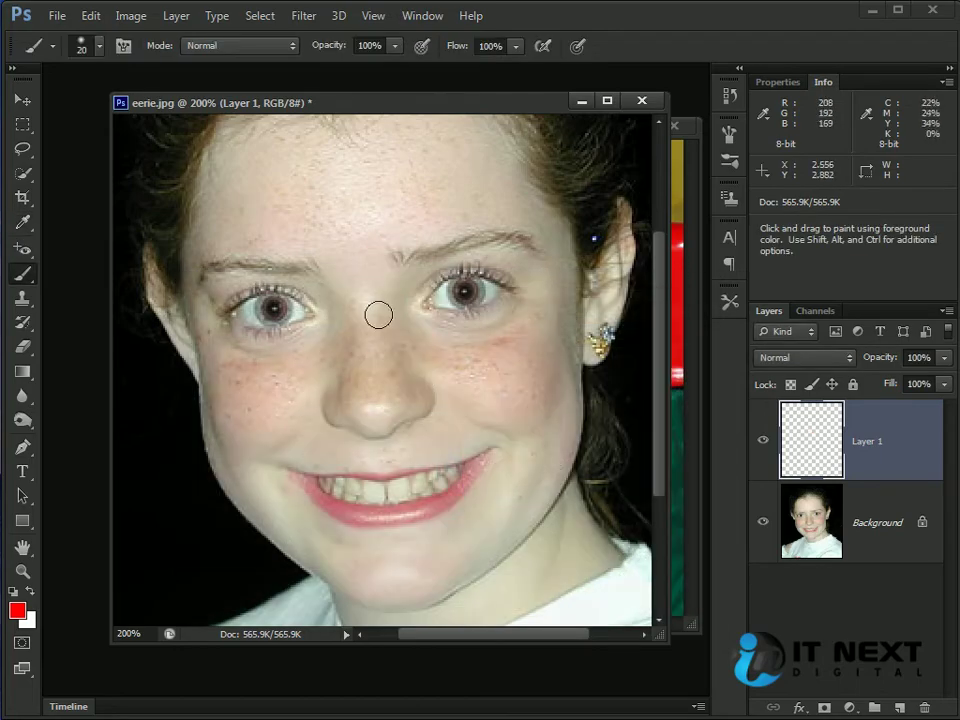
- Try red strokes down the face in Darken and Color Dodge brush modes, undoing each one
{"action": "left_click", "coordinate": [224, 46]}
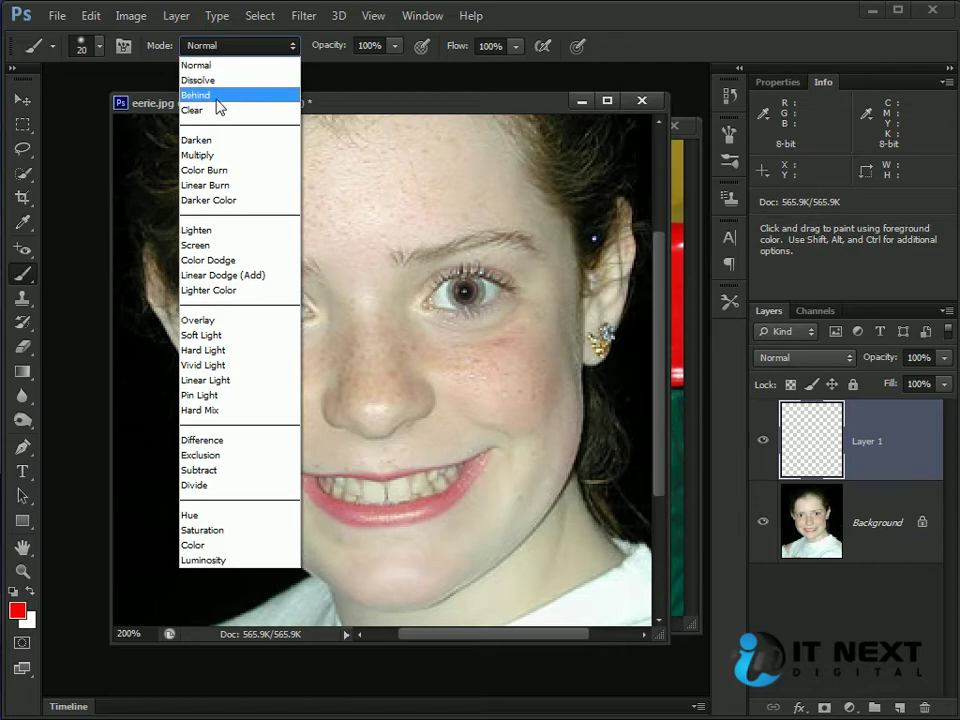
{"action": "left_click", "coordinate": [196, 140]}
{"action": "mouse_move", "coordinate": [336, 171]}
{"action": "left_mouse_down"}
{"action": "mouse_move", "coordinate": [317, 253]}
{"action": "mouse_move", "coordinate": [354, 279]}
{"action": "left_mouse_up"}
{"action": "key", "text": "ctrl+z"}
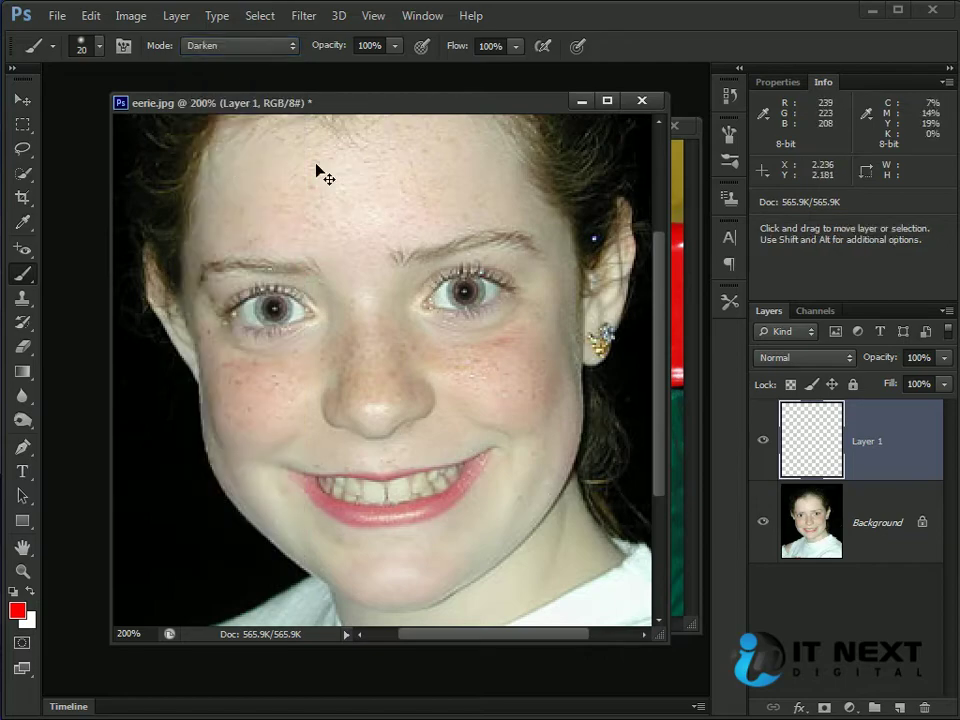
{"action": "left_click", "coordinate": [250, 46]}
{"action": "left_click", "coordinate": [250, 259]}
{"action": "left_click_drag", "start_coordinate": [373, 197], "coordinate": [396, 386]}
{"action": "key", "text": "ctrl+z"}
- Try red strokes down the face in Linear Light and Exclusion brush modes, undoing each one
{"action": "left_click", "coordinate": [221, 45]}
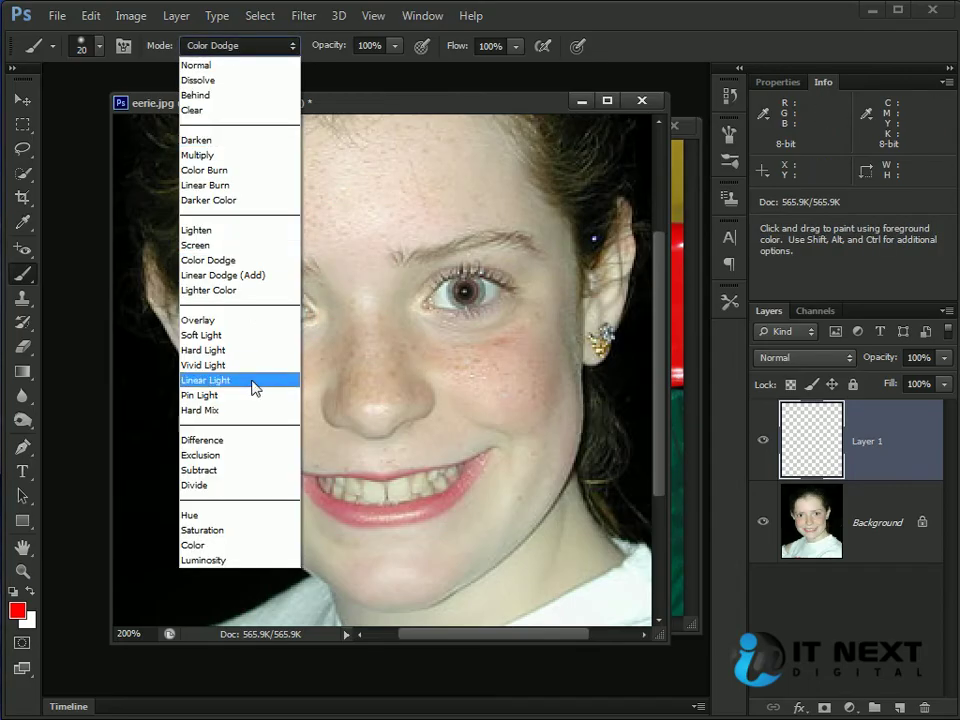
{"action": "left_click", "coordinate": [252, 380]}
{"action": "left_click", "coordinate": [417, 221]}
{"action": "left_click_drag", "start_coordinate": [405, 210], "coordinate": [375, 396]}
{"action": "key", "text": "ctrl+alt+z"}
{"action": "key", "text": "ctrl+alt+z"}
{"action": "left_click", "coordinate": [257, 46]}
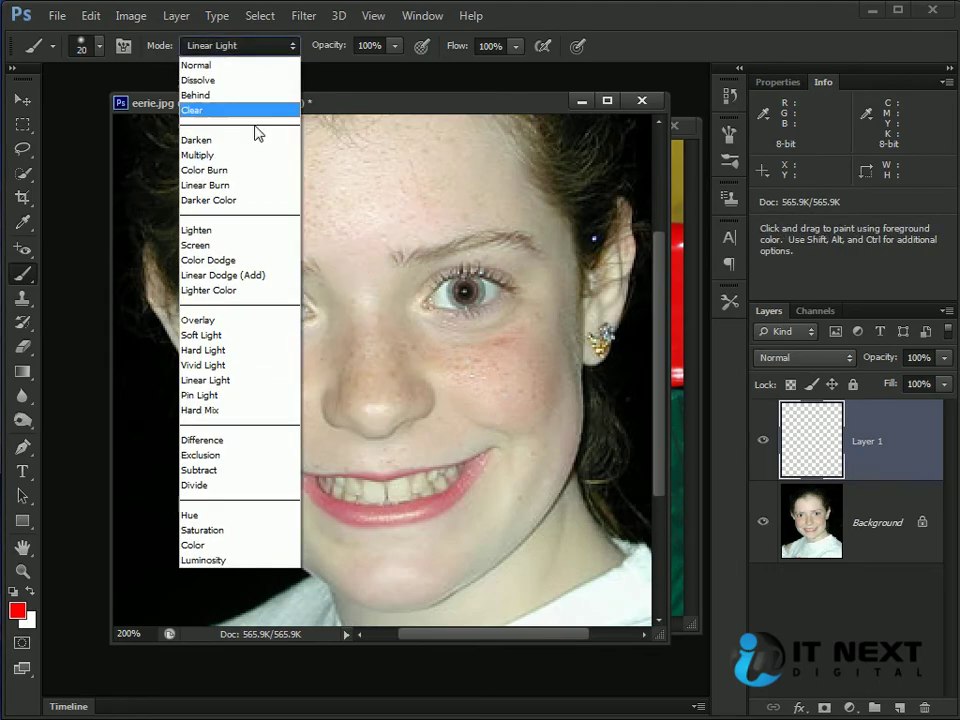
{"action": "left_click", "coordinate": [233, 455]}
{"action": "left_click_drag", "start_coordinate": [426, 193], "coordinate": [360, 343]}
{"action": "key", "text": "ctrl+z"}
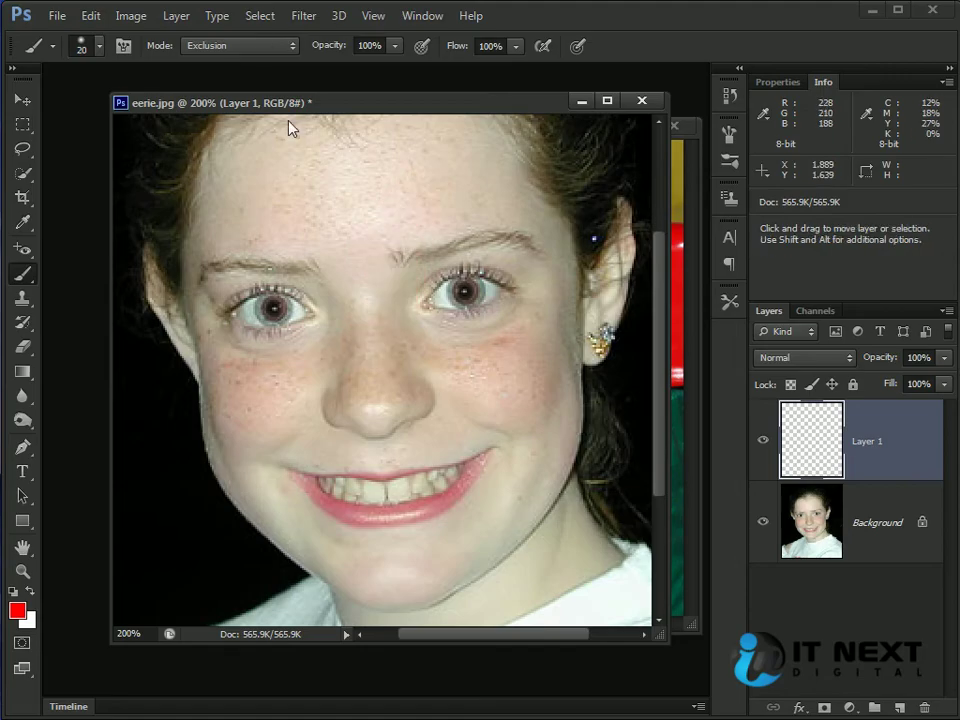
- Switch the brush mode to Soft Light and try a red stroke down the face, undoing it
{"action": "left_click", "coordinate": [267, 45]}
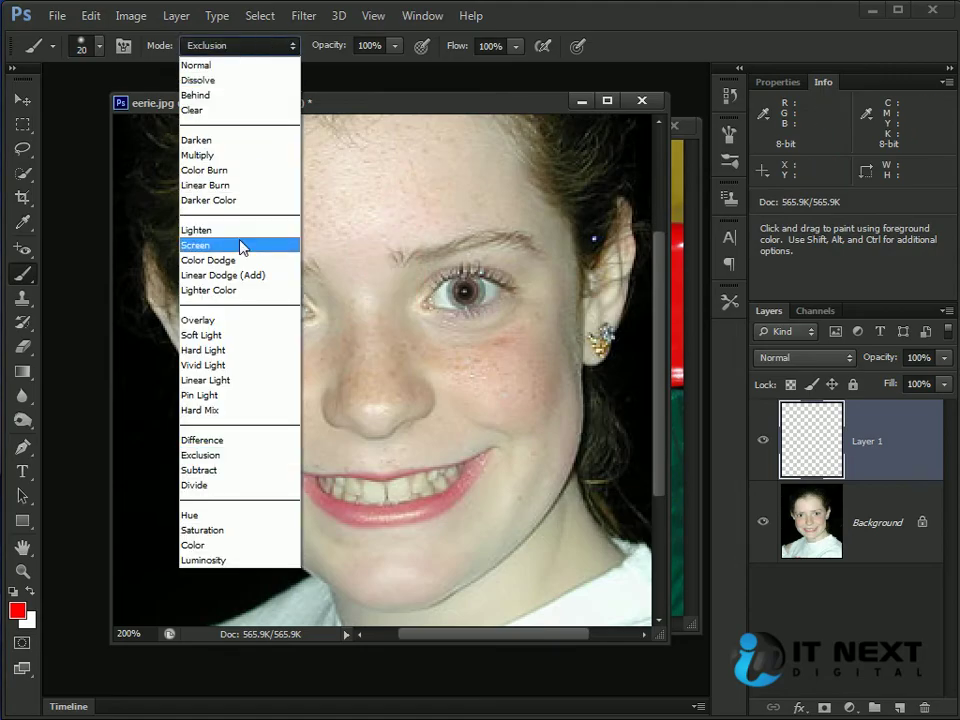
{"action": "left_click", "coordinate": [240, 336]}
{"action": "mouse_move", "coordinate": [418, 208]}
{"action": "left_mouse_down"}
{"action": "mouse_move", "coordinate": [361, 232]}
{"action": "mouse_move", "coordinate": [343, 291]}
{"action": "mouse_move", "coordinate": [340, 400]}
{"action": "left_mouse_up"}
{"action": "key", "text": "ctrl+z"}
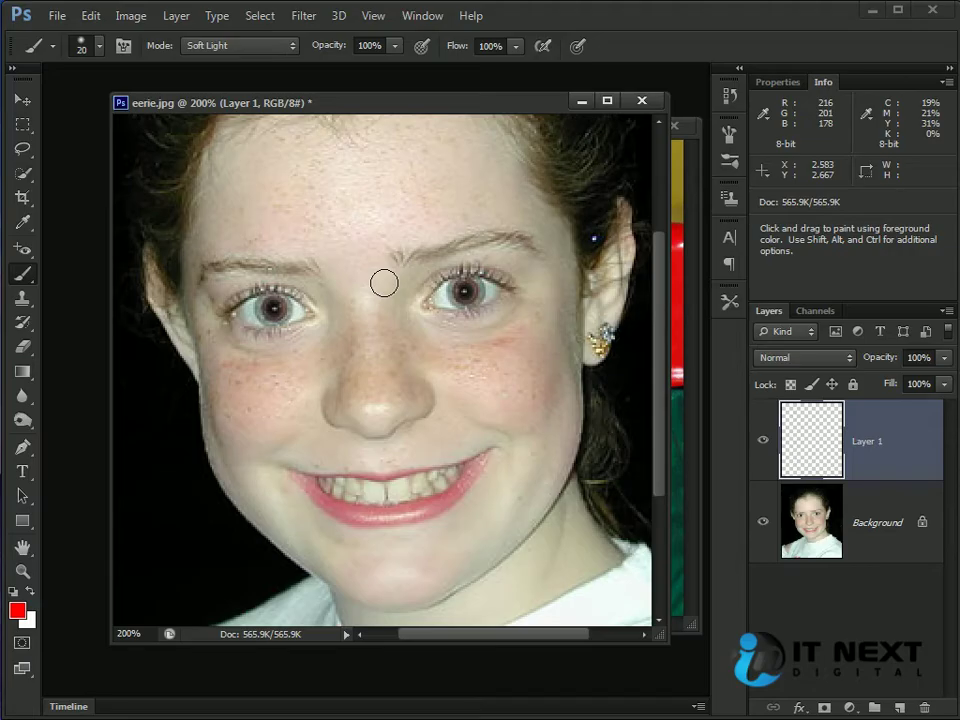
- Change the foreground colour to blue 0024ff
{"action": "left_click", "coordinate": [17, 610]}
{"action": "left_click_drag", "start_coordinate": [453, 405], "coordinate": [451, 416]}
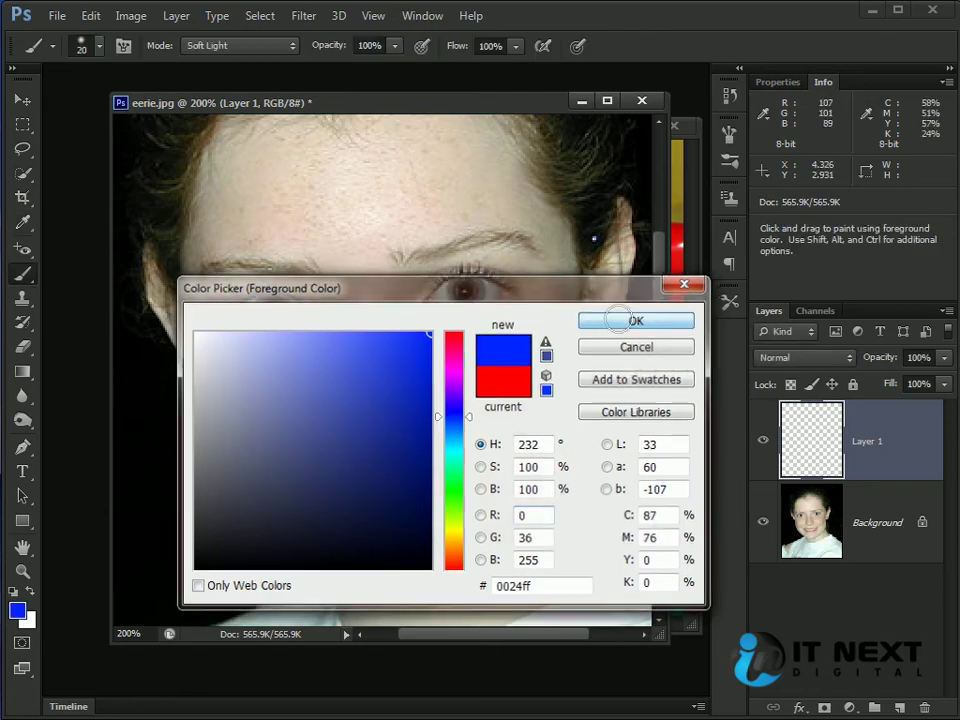
{"action": "left_click", "coordinate": [618, 318]}
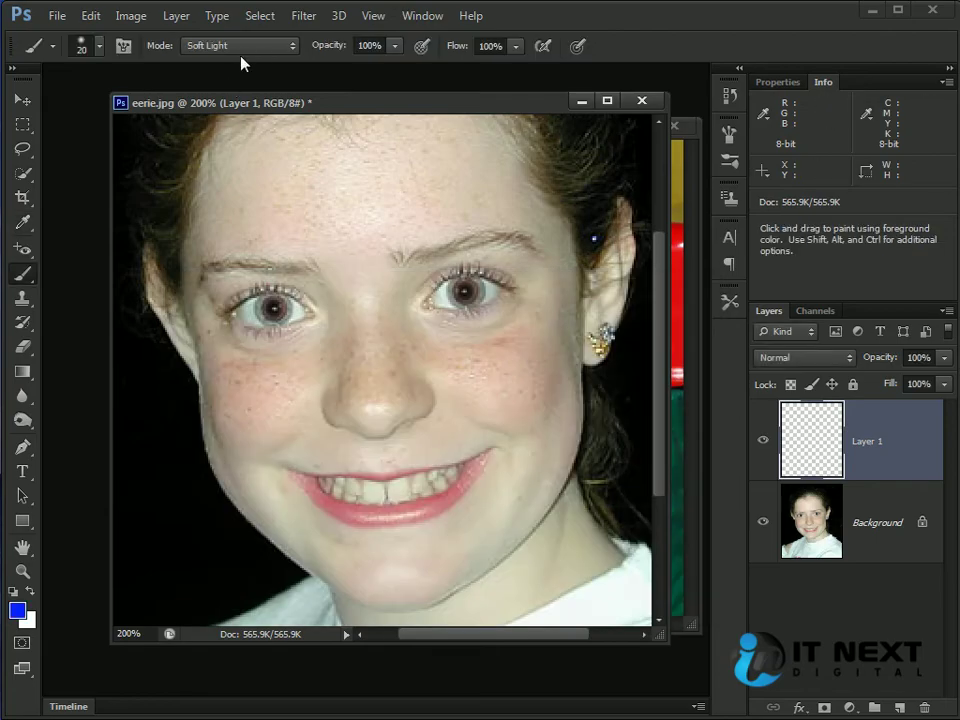
- Try a wavy blue Soft Light stroke from forehead to nose, and undo both the stroke and the blank layer
{"action": "mouse_move", "coordinate": [344, 206]}
{"action": "left_mouse_down"}
{"action": "mouse_move", "coordinate": [366, 374]}
{"action": "mouse_move", "coordinate": [349, 418]}
{"action": "left_mouse_up"}
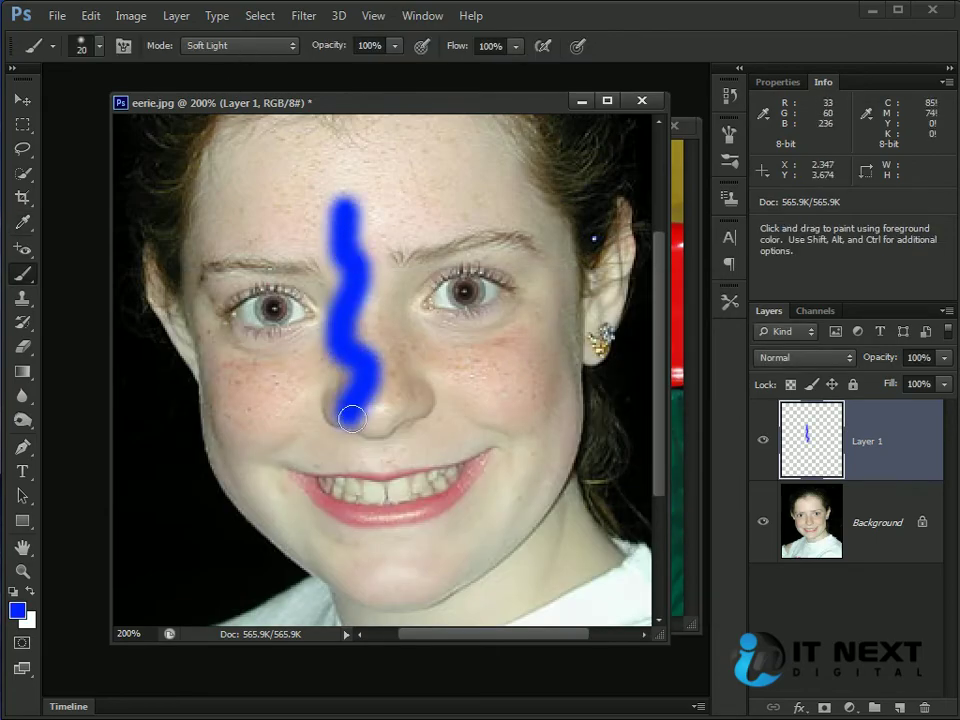
{"action": "key", "text": "ctrl+z"}
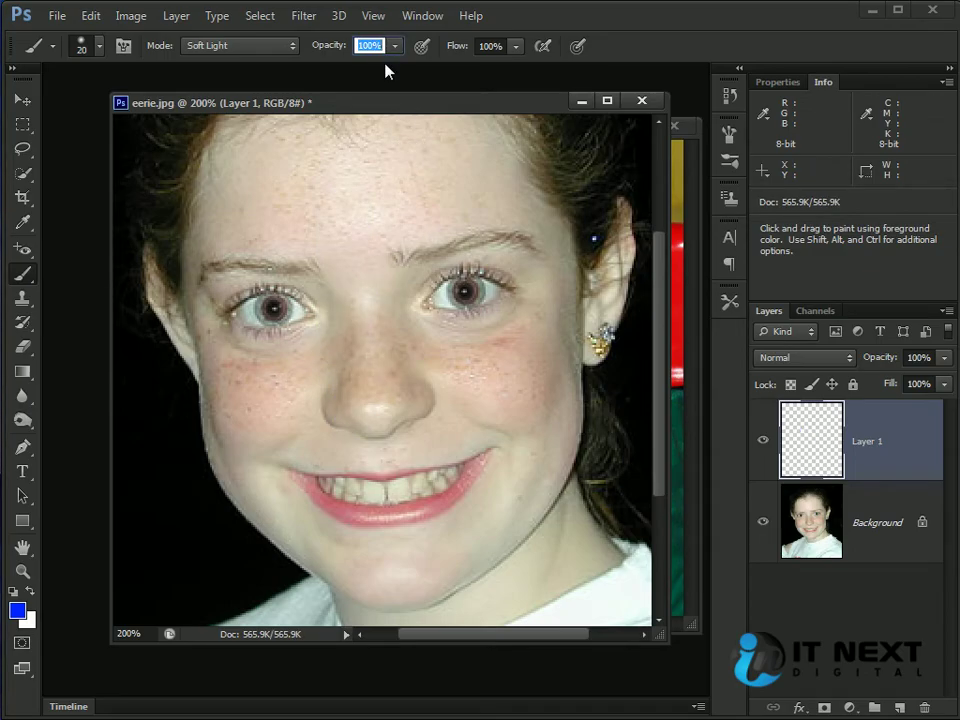
{"action": "key", "text": "ctrl+alt+z"}
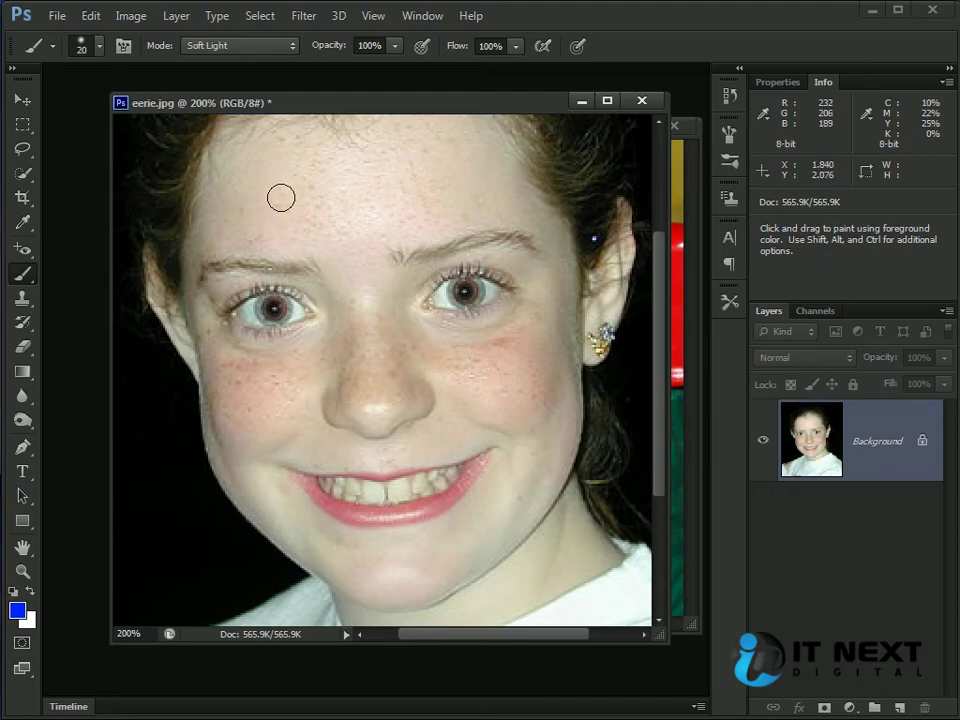
- Duplicate the background layer, keeping the copy's blend mode at Normal
{"action": "left_click", "coordinate": [241, 46]}
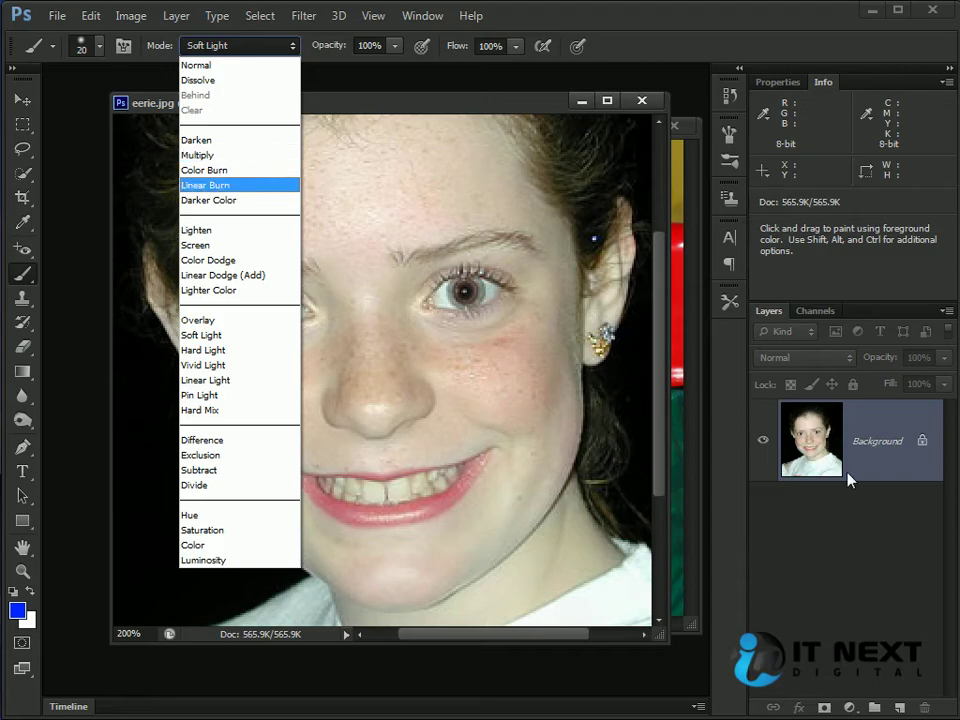
{"action": "left_click", "coordinate": [836, 438]}
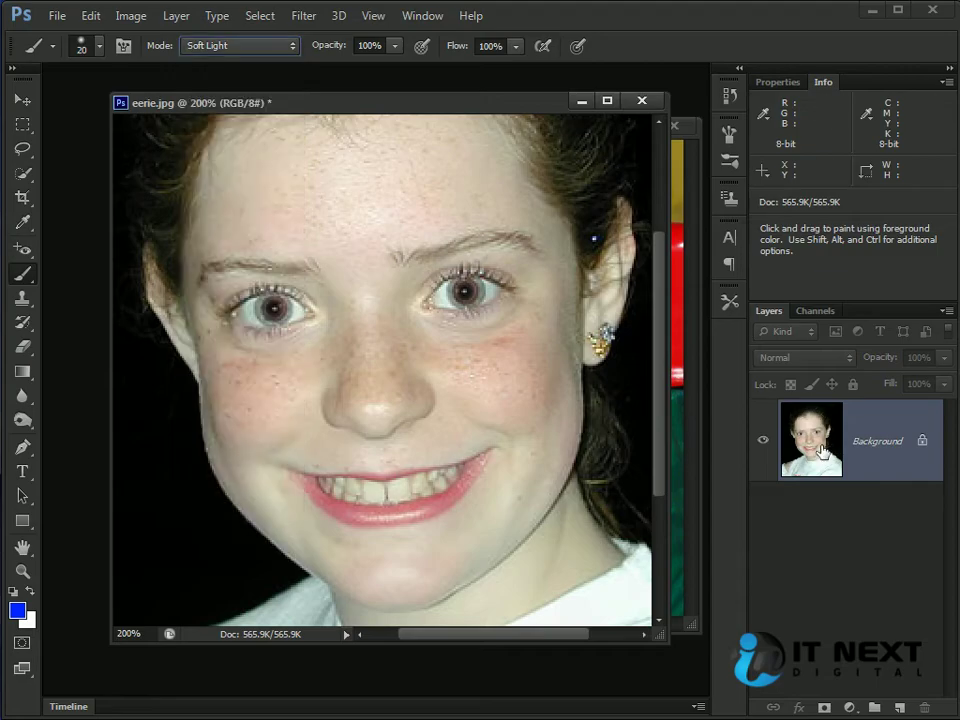
{"action": "key", "text": "ctrl+j"}
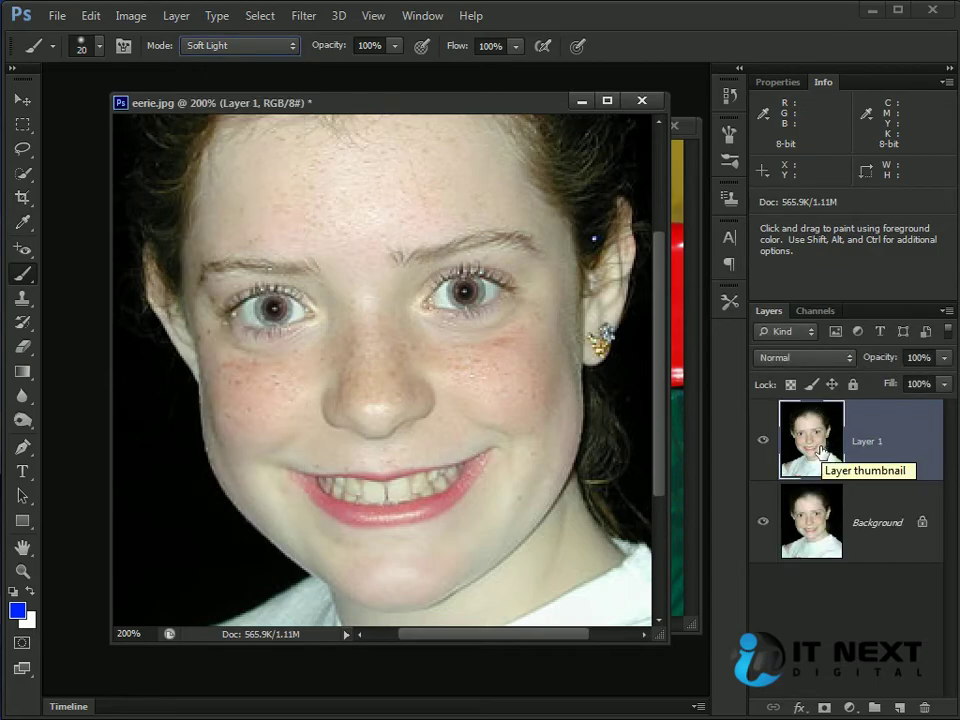
{"action": "left_click", "coordinate": [827, 360]}
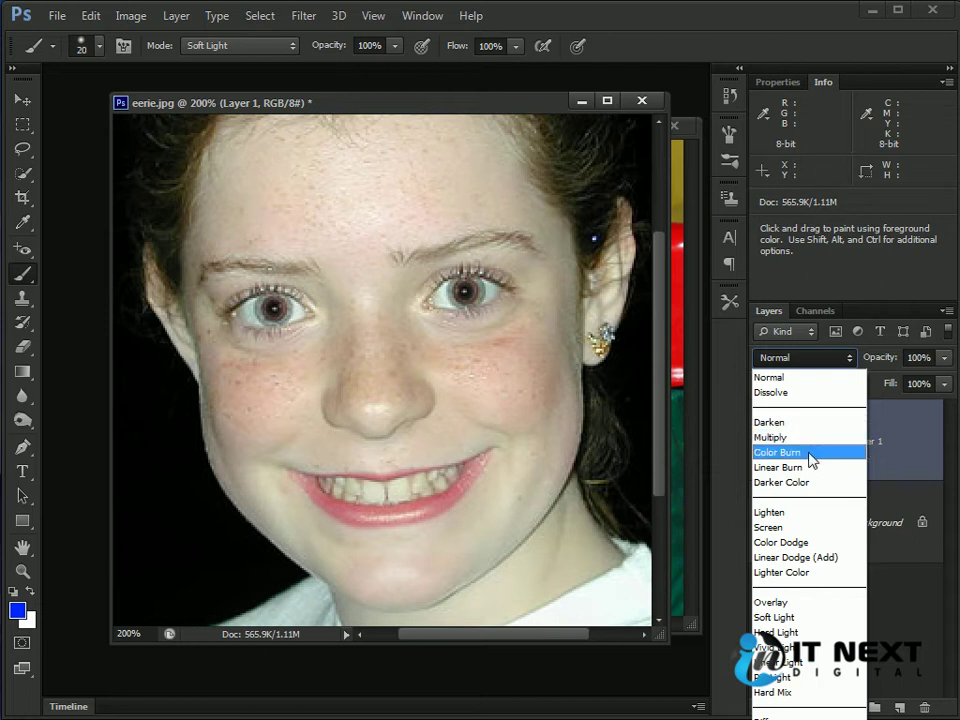
{"action": "key", "text": "Escape"}
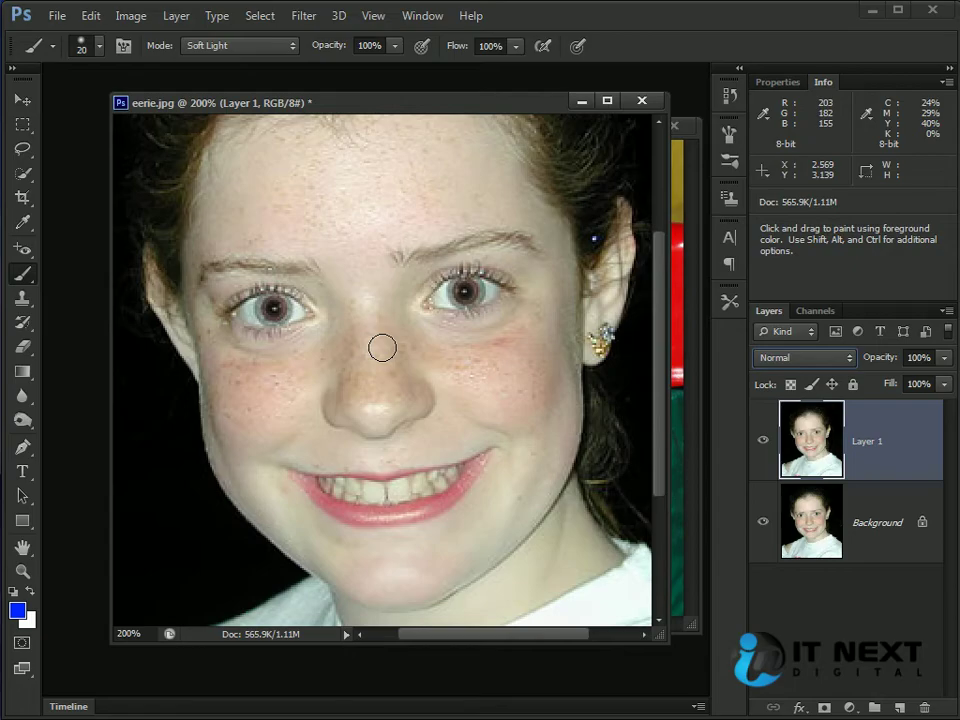
- Try a blue Soft Light brush stroke around the eyes on the duplicated photo layer, and undo it
{"action": "left_click", "coordinate": [230, 48]}
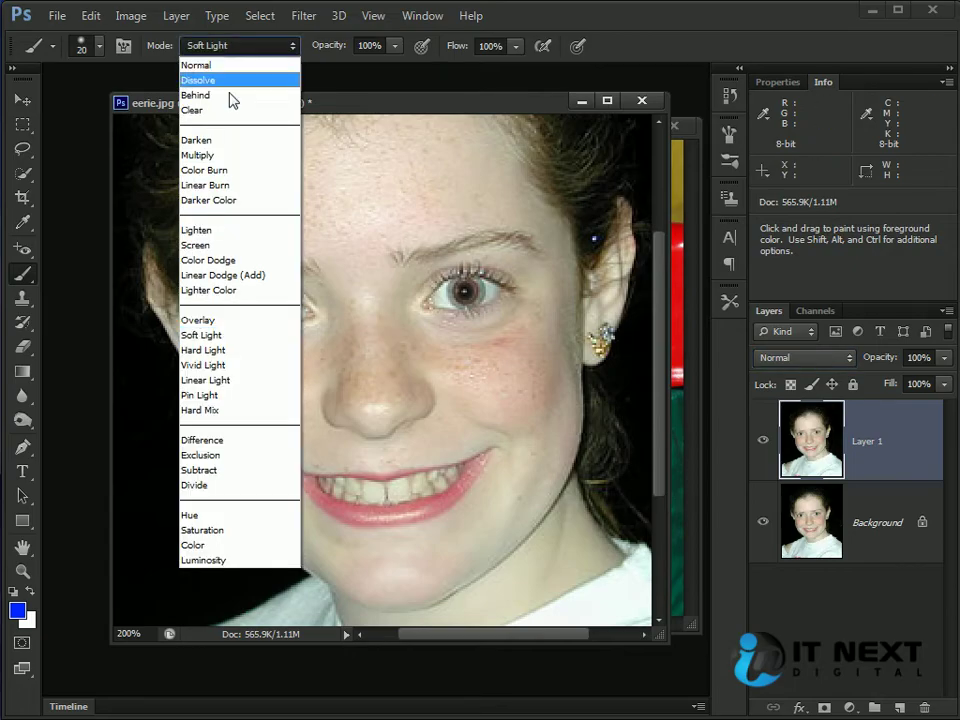
{"action": "left_click", "coordinate": [229, 336]}
{"action": "mouse_move", "coordinate": [415, 248]}
{"action": "left_mouse_down"}
{"action": "mouse_move", "coordinate": [345, 295]}
{"action": "mouse_move", "coordinate": [356, 486]}
{"action": "mouse_move", "coordinate": [309, 251]}
{"action": "mouse_move", "coordinate": [234, 386]}
{"action": "mouse_move", "coordinate": [399, 534]}
{"action": "mouse_move", "coordinate": [407, 302]}
{"action": "mouse_move", "coordinate": [465, 293]}
{"action": "left_mouse_up"}
{"action": "key", "text": "ctrl+z"}
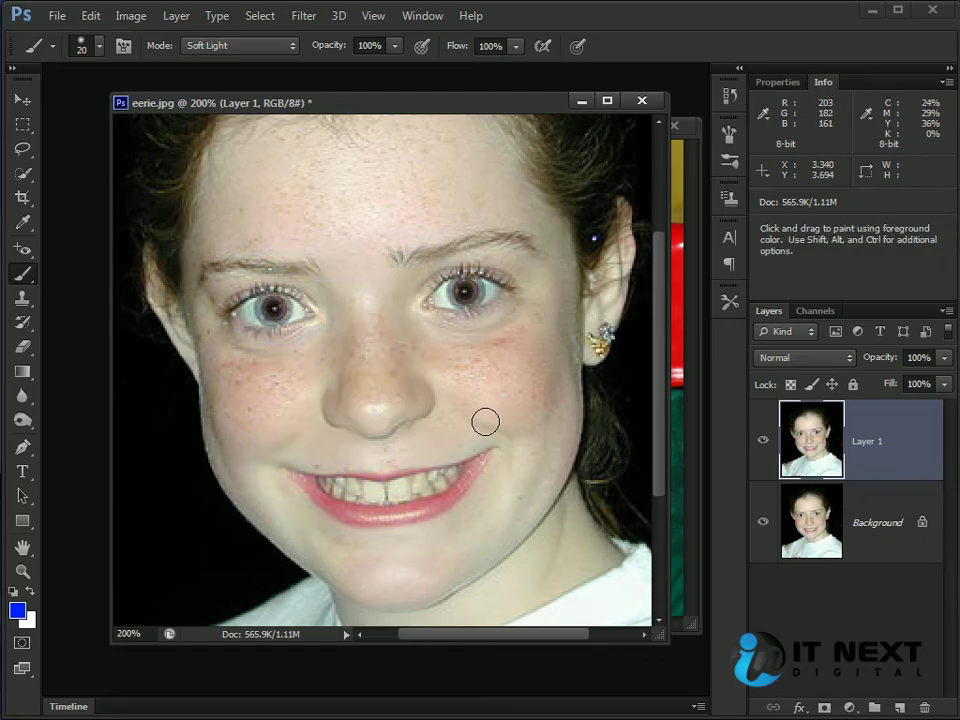
- Try blue Multiply brush strokes across the eyes and nose on the duplicated layer, and undo them
{"action": "left_click", "coordinate": [214, 42]}
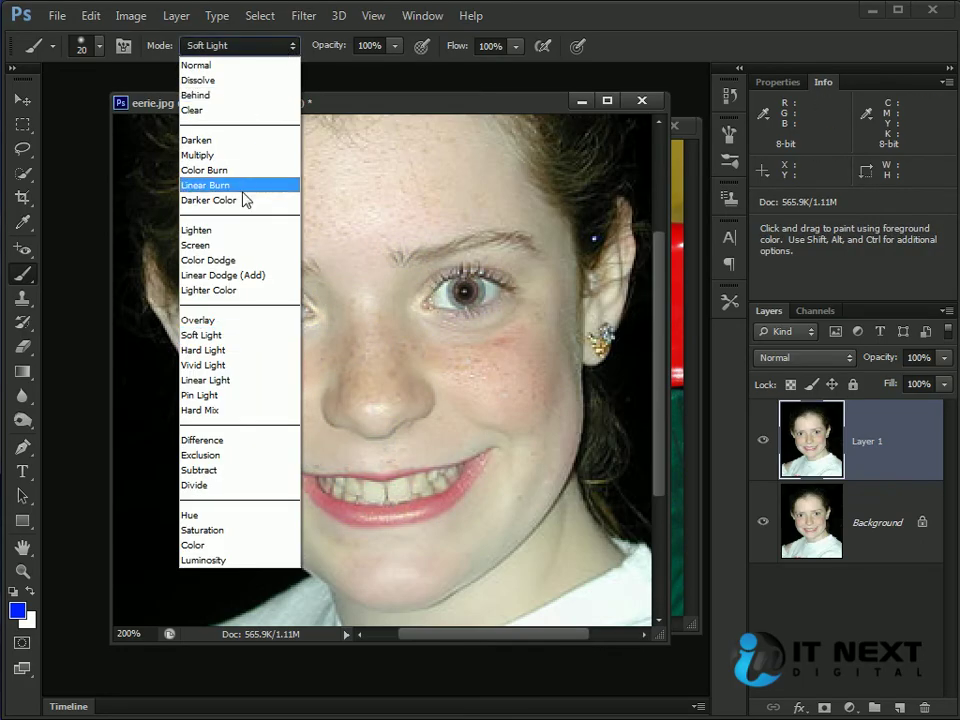
{"action": "left_click", "coordinate": [205, 155]}
{"action": "mouse_move", "coordinate": [336, 251]}
{"action": "left_mouse_down"}
{"action": "mouse_move", "coordinate": [170, 374]}
{"action": "mouse_move", "coordinate": [303, 388]}
{"action": "mouse_move", "coordinate": [373, 419]}
{"action": "mouse_move", "coordinate": [455, 367]}
{"action": "left_mouse_up"}
{"action": "mouse_move", "coordinate": [448, 300]}
{"action": "left_mouse_down"}
{"action": "mouse_move", "coordinate": [480, 314]}
{"action": "mouse_move", "coordinate": [446, 349]}
{"action": "left_mouse_up"}
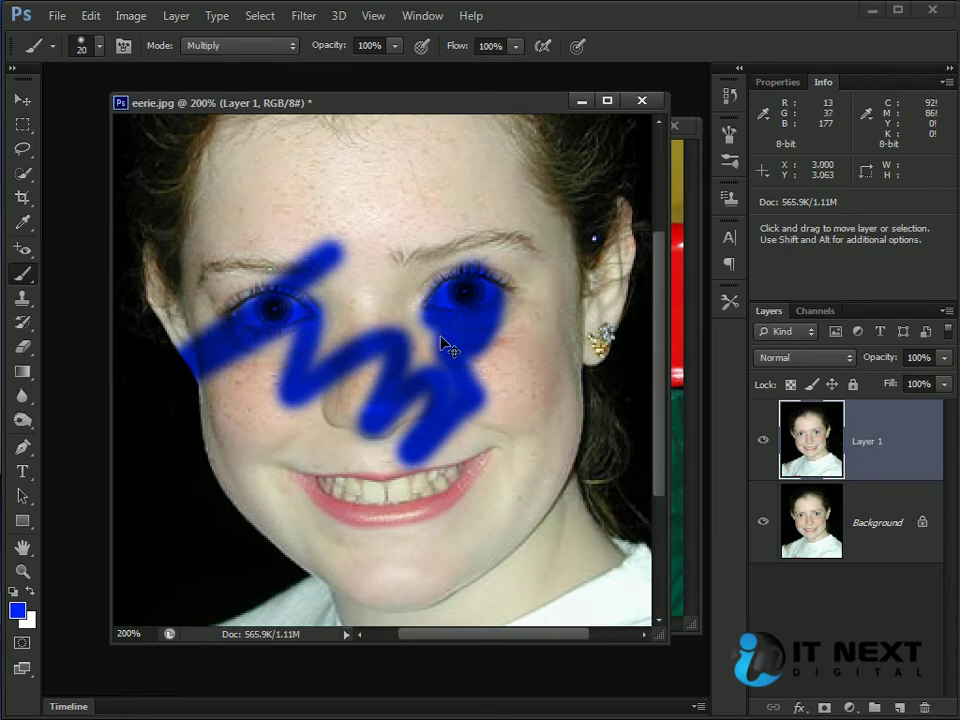
{"action": "key", "text": "ctrl+alt+z"}
{"action": "key", "text": "ctrl+alt+z"}
- Paint a solid blue band across both eyes on the duplicated layer with the brush in Normal mode
{"action": "left_click", "coordinate": [259, 46]}
{"action": "left_click", "coordinate": [259, 66]}
{"action": "mouse_move", "coordinate": [455, 350]}
{"action": "left_mouse_down"}
{"action": "mouse_move", "coordinate": [470, 280]}
{"action": "mouse_move", "coordinate": [388, 310]}
{"action": "mouse_move", "coordinate": [257, 306]}
{"action": "mouse_move", "coordinate": [240, 316]}
{"action": "left_mouse_up"}
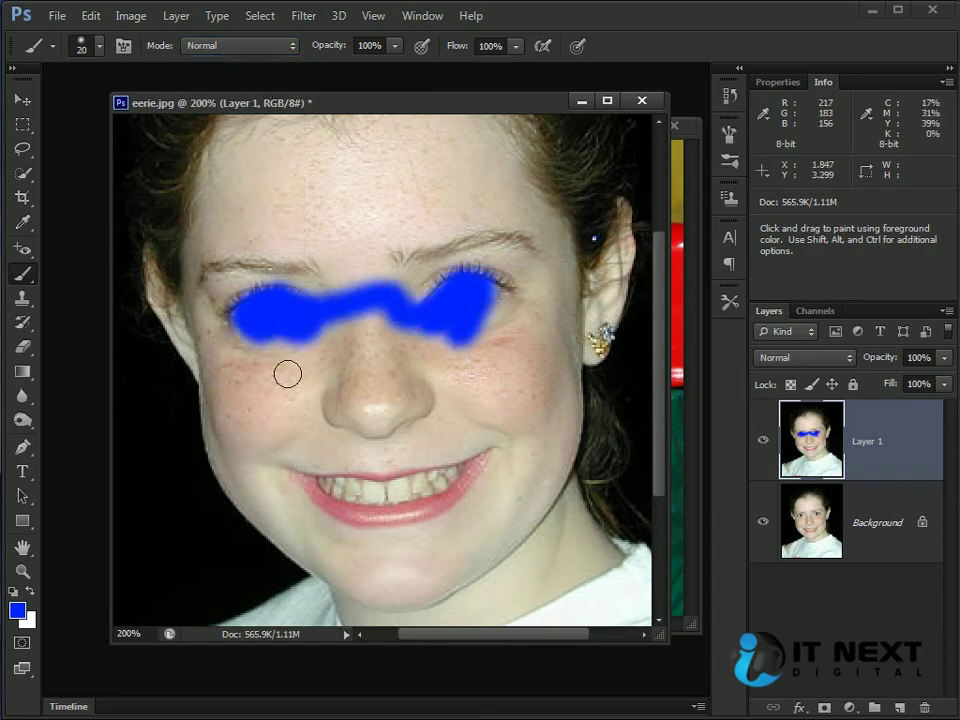
- Set the brush mode to Soft Light and paint blue over the mouth, around the face outline and across the nose
{"action": "left_click", "coordinate": [259, 47]}
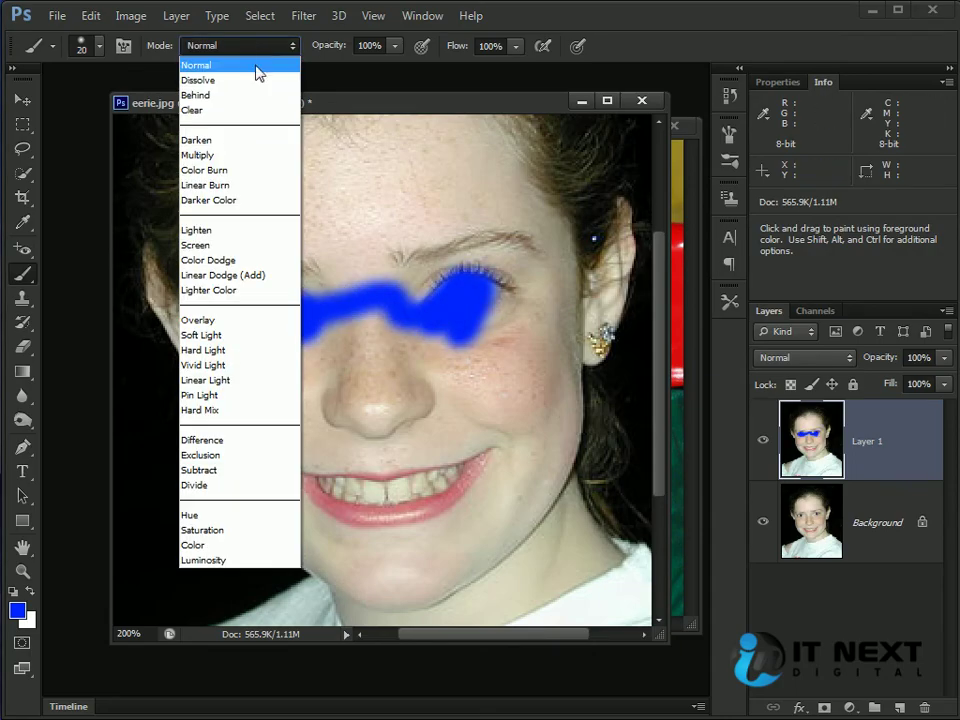
{"action": "left_click", "coordinate": [266, 332]}
{"action": "mouse_move", "coordinate": [378, 492]}
{"action": "left_mouse_down"}
{"action": "mouse_move", "coordinate": [448, 483]}
{"action": "mouse_move", "coordinate": [352, 494]}
{"action": "mouse_move", "coordinate": [455, 470]}
{"action": "mouse_move", "coordinate": [400, 486]}
{"action": "mouse_move", "coordinate": [334, 487]}
{"action": "mouse_move", "coordinate": [483, 466]}
{"action": "mouse_move", "coordinate": [313, 480]}
{"action": "left_mouse_up"}
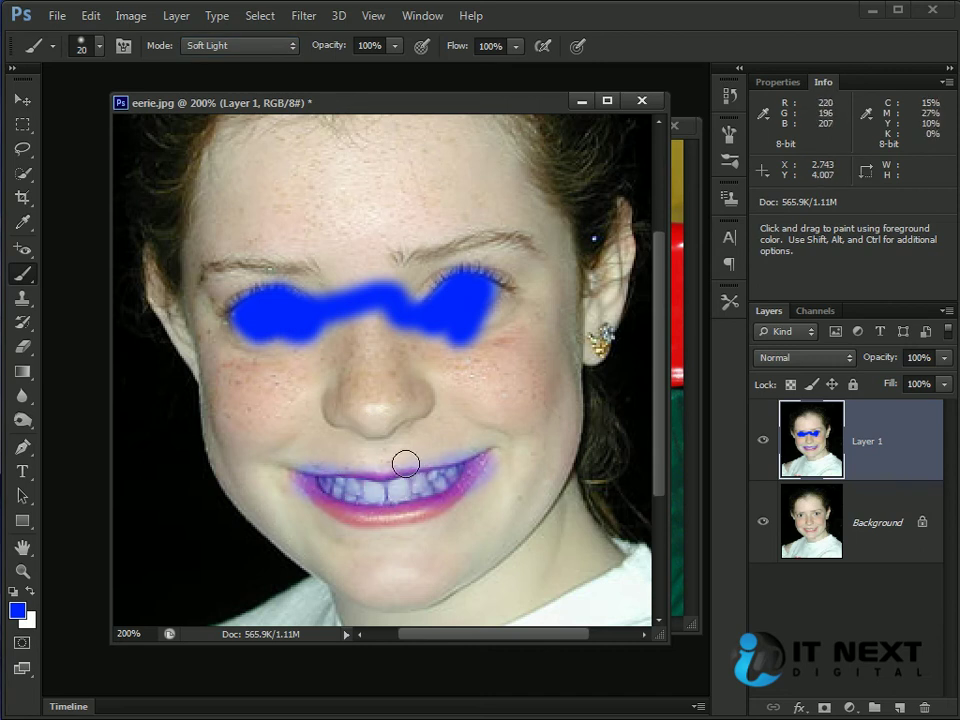
{"action": "mouse_move", "coordinate": [426, 191]}
{"action": "left_mouse_down"}
{"action": "mouse_move", "coordinate": [301, 186]}
{"action": "mouse_move", "coordinate": [232, 247]}
{"action": "mouse_move", "coordinate": [213, 362]}
{"action": "mouse_move", "coordinate": [293, 522]}
{"action": "mouse_move", "coordinate": [513, 424]}
{"action": "mouse_move", "coordinate": [520, 281]}
{"action": "mouse_move", "coordinate": [354, 191]}
{"action": "left_mouse_up"}
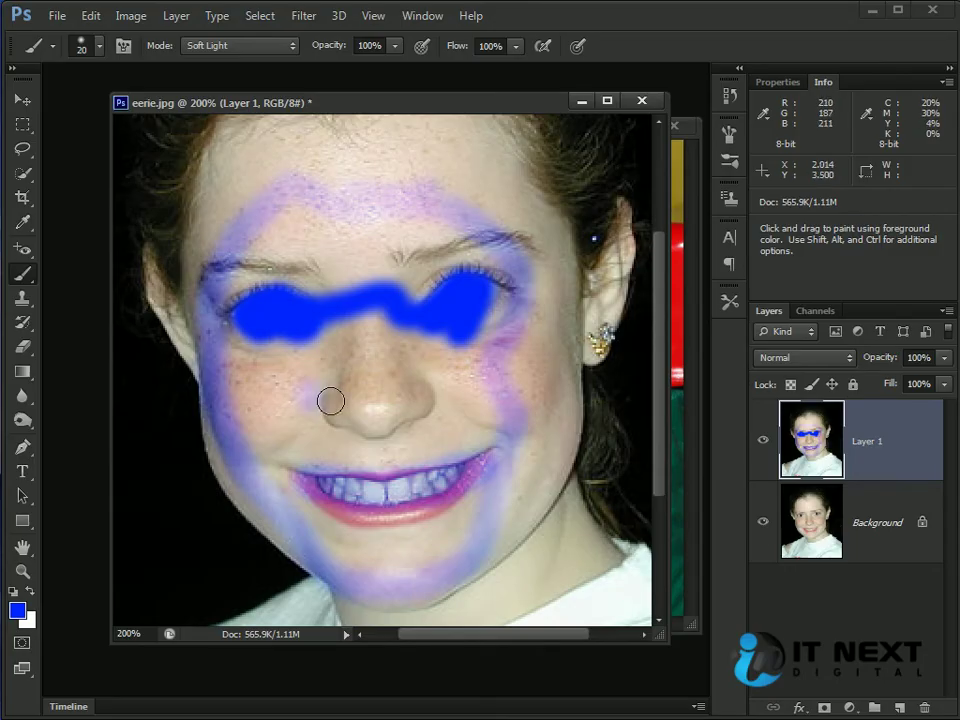
{"action": "left_click_drag", "start_coordinate": [309, 389], "coordinate": [536, 405]}
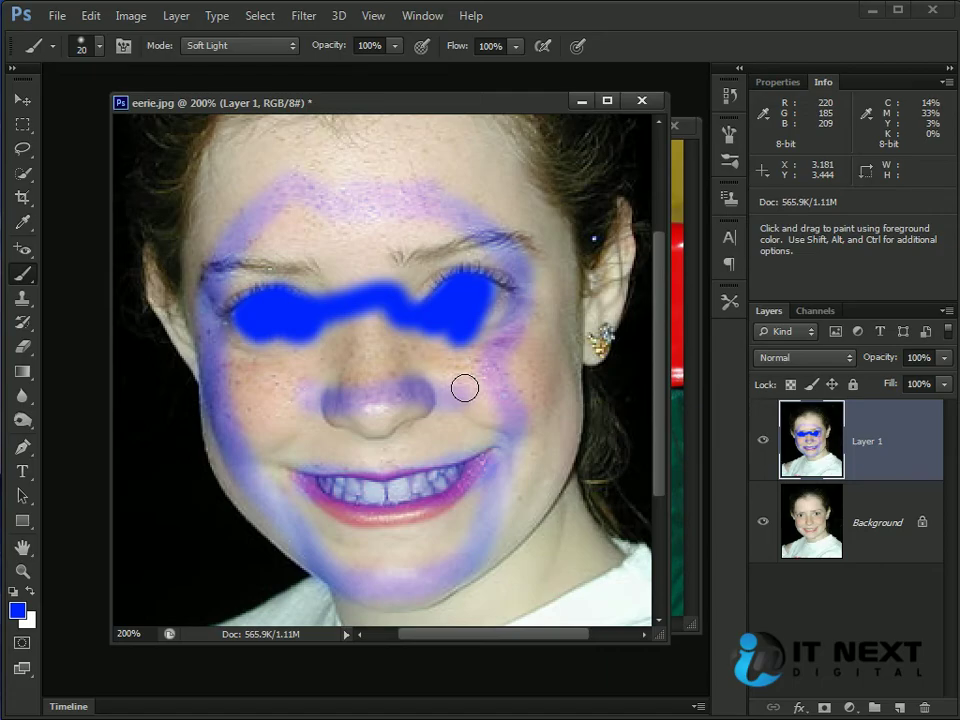
- Delete the blue-painted layer and duplicate the Background layer for a fresh photo copy
{"action": "left_click", "coordinate": [276, 53]}
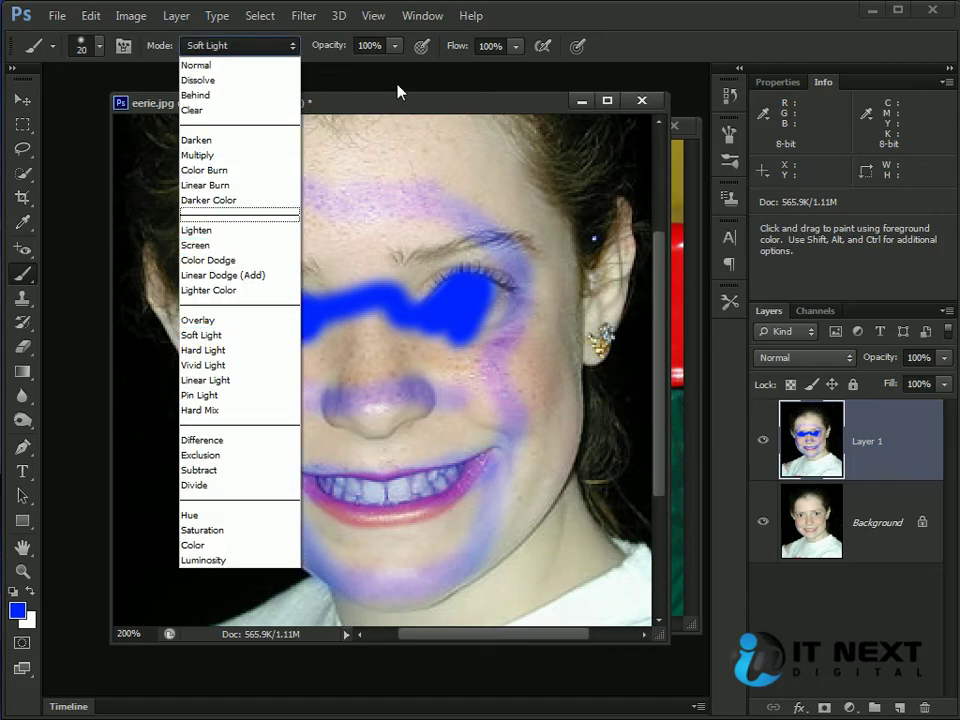
{"action": "left_click", "coordinate": [423, 184]}
{"action": "mouse_move", "coordinate": [838, 472]}
{"action": "left_mouse_down"}
{"action": "mouse_move", "coordinate": [840, 505]}
{"action": "mouse_move", "coordinate": [930, 708]}
{"action": "left_mouse_up"}
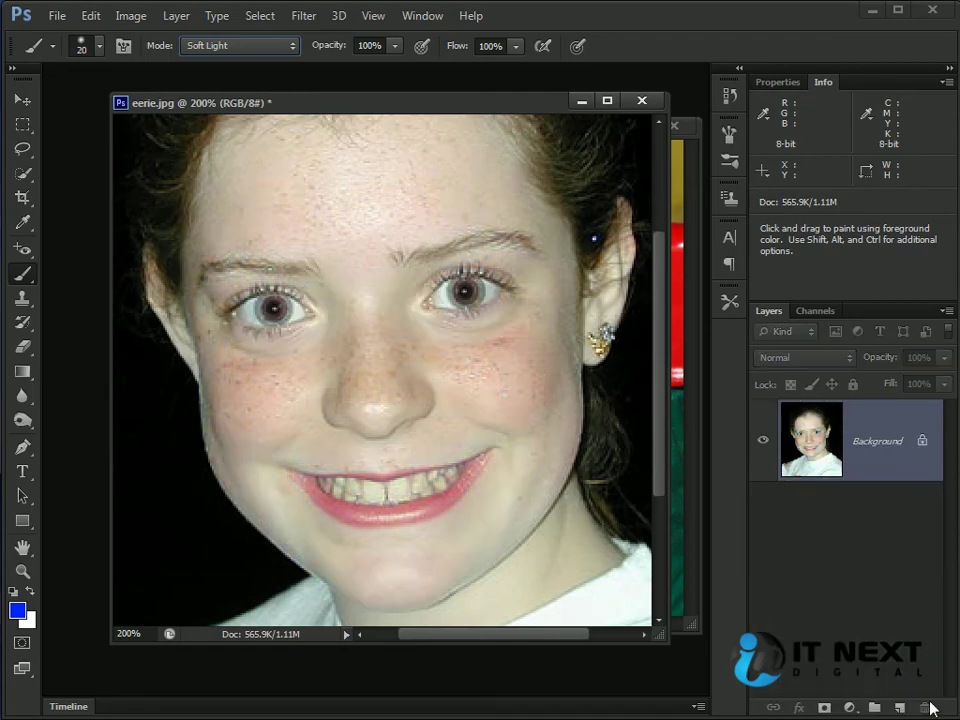
{"action": "key", "text": "ctrl+j"}
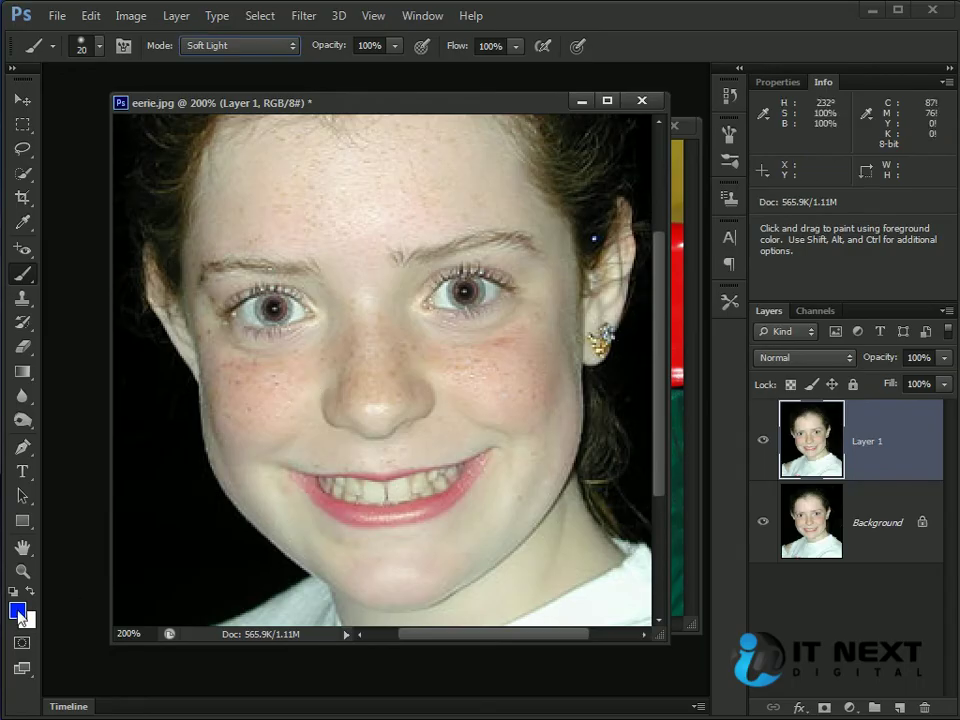
- Sample the pale skin tone of the forehead just above the eyebrows as the foreground color
{"action": "key", "text": "alt"}
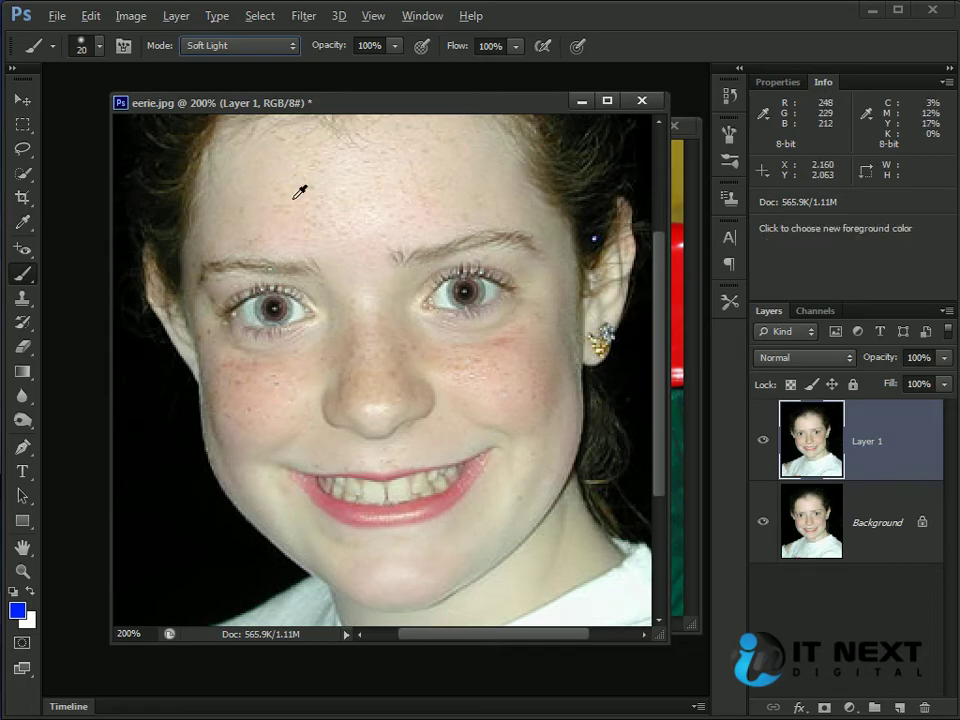
{"action": "left_click", "coordinate": [372, 232], "text": "alt"}
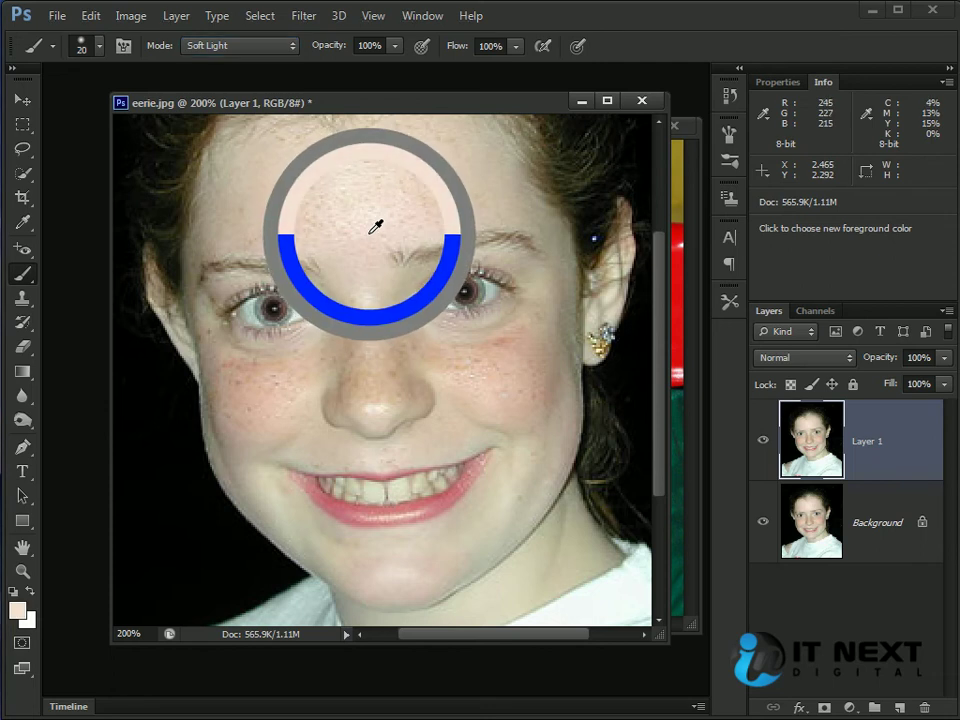
- Try the sampled skin tone over the cheeks at full opacity in Soft Light and Normal modes, undoing each attempt
{"action": "mouse_move", "coordinate": [220, 373]}
{"action": "left_mouse_down"}
{"action": "mouse_move", "coordinate": [261, 396]}
{"action": "mouse_move", "coordinate": [288, 382]}
{"action": "mouse_move", "coordinate": [228, 384]}
{"action": "mouse_move", "coordinate": [280, 387]}
{"action": "mouse_move", "coordinate": [234, 411]}
{"action": "mouse_move", "coordinate": [295, 394]}
{"action": "mouse_move", "coordinate": [241, 420]}
{"action": "mouse_move", "coordinate": [226, 369]}
{"action": "mouse_move", "coordinate": [277, 370]}
{"action": "mouse_move", "coordinate": [248, 375]}
{"action": "mouse_move", "coordinate": [242, 402]}
{"action": "mouse_move", "coordinate": [258, 421]}
{"action": "mouse_move", "coordinate": [220, 451]}
{"action": "mouse_move", "coordinate": [299, 367]}
{"action": "left_mouse_up"}
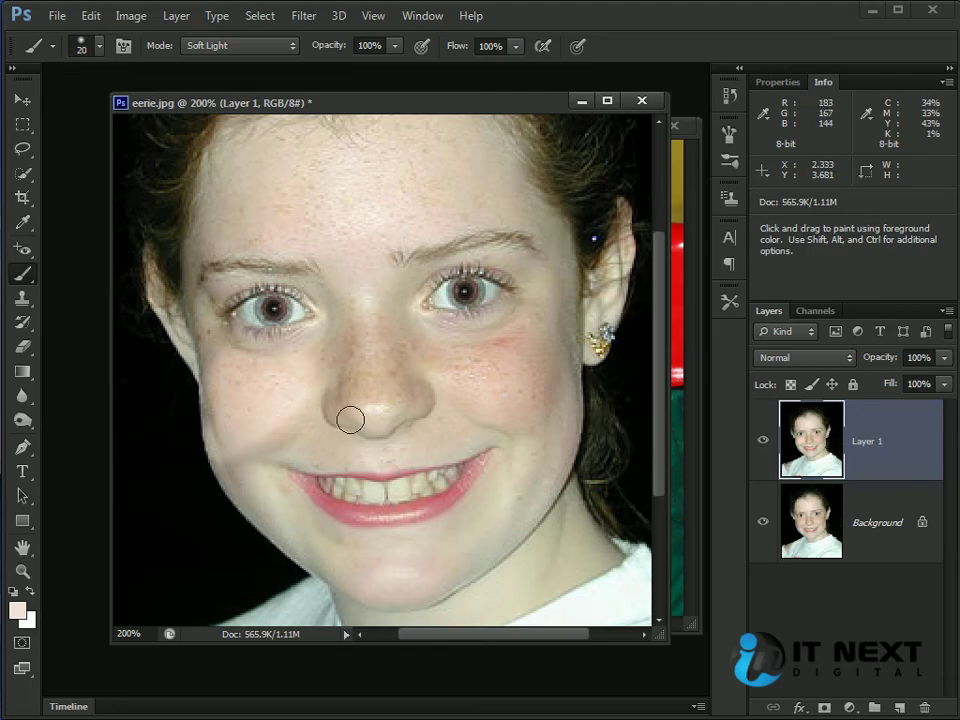
{"action": "key", "text": "ctrl+z"}
{"action": "left_click", "coordinate": [268, 50]}
{"action": "left_click", "coordinate": [264, 66]}
{"action": "mouse_move", "coordinate": [480, 341]}
{"action": "left_mouse_down"}
{"action": "mouse_move", "coordinate": [515, 364]}
{"action": "mouse_move", "coordinate": [529, 385]}
{"action": "mouse_move", "coordinate": [390, 345]}
{"action": "mouse_move", "coordinate": [228, 388]}
{"action": "mouse_move", "coordinate": [264, 364]}
{"action": "mouse_move", "coordinate": [231, 364]}
{"action": "mouse_move", "coordinate": [229, 384]}
{"action": "mouse_move", "coordinate": [284, 398]}
{"action": "mouse_move", "coordinate": [236, 439]}
{"action": "left_mouse_up"}
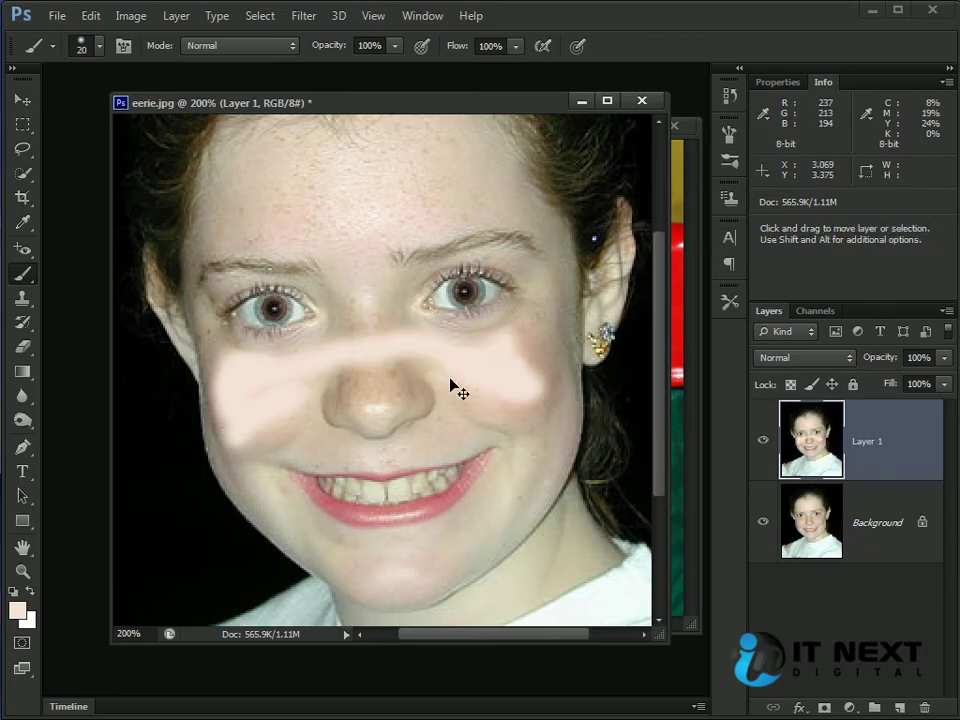
{"action": "key", "text": "ctrl+z"}
- Paint the skin tone over the cheeks, nose and mouth area on Layer 1 with the brush in Soft Light mode at 34% opacity
{"action": "left_click", "coordinate": [246, 45]}
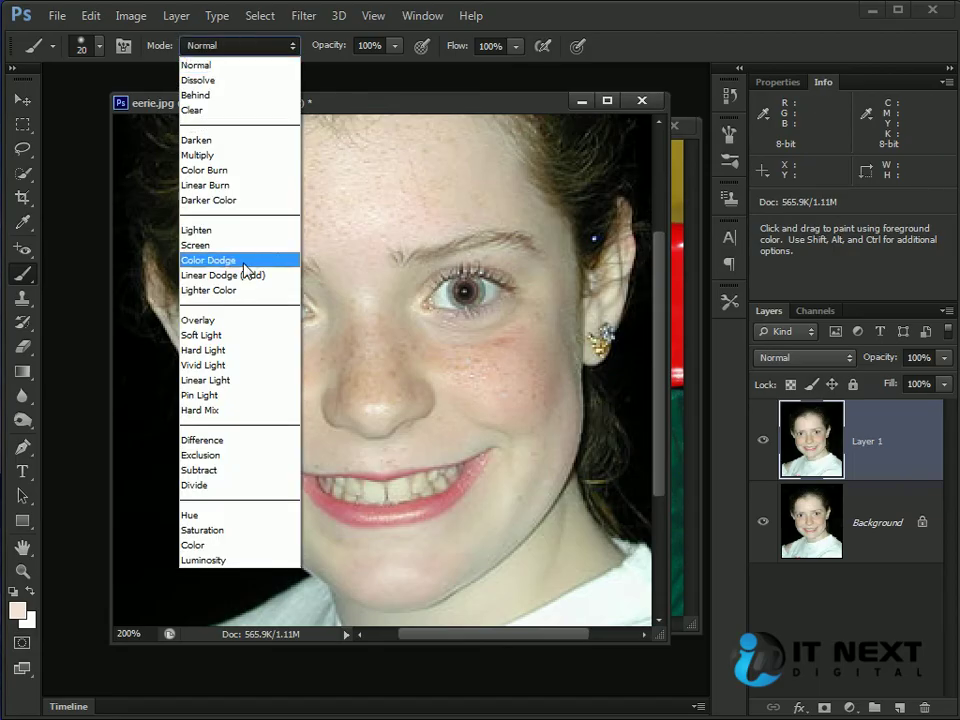
{"action": "left_click", "coordinate": [242, 335]}
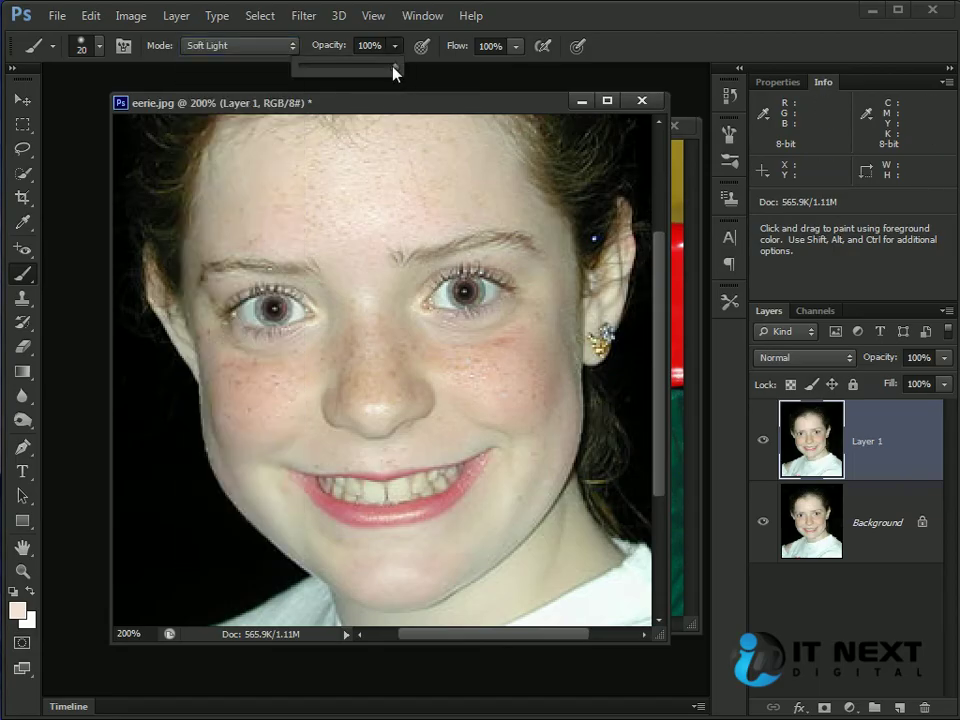
{"action": "left_click_drag", "start_coordinate": [345, 69], "coordinate": [322, 70]}
{"action": "left_click", "coordinate": [318, 359]}
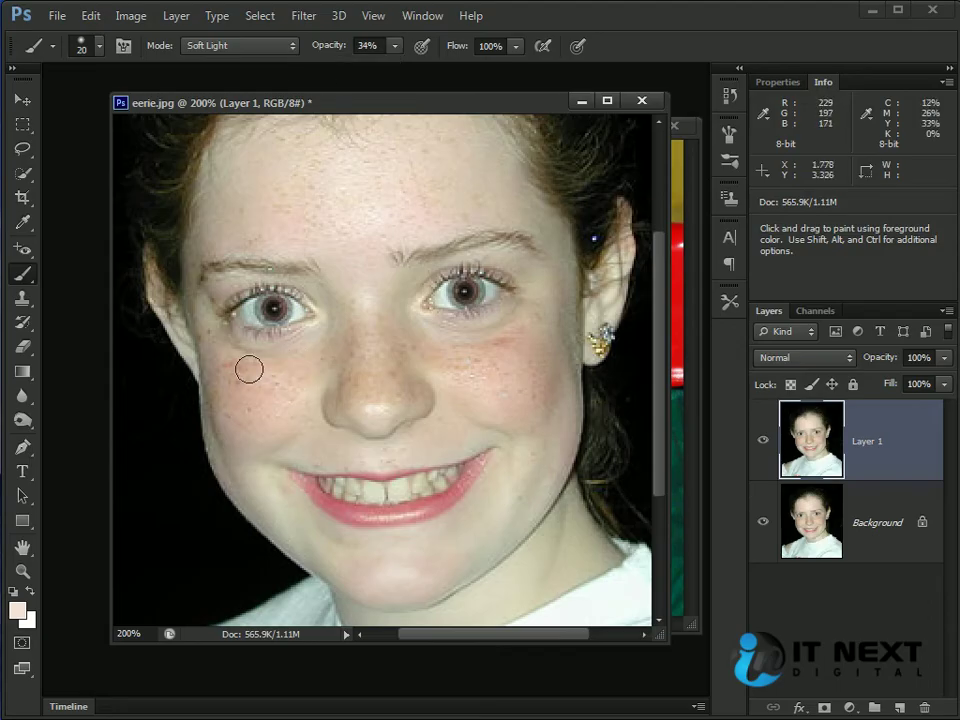
{"action": "mouse_move", "coordinate": [281, 374]}
{"action": "left_mouse_down"}
{"action": "mouse_move", "coordinate": [222, 366]}
{"action": "mouse_move", "coordinate": [273, 366]}
{"action": "mouse_move", "coordinate": [222, 394]}
{"action": "mouse_move", "coordinate": [228, 491]}
{"action": "left_mouse_up"}
{"action": "mouse_move", "coordinate": [497, 334]}
{"action": "left_mouse_down"}
{"action": "mouse_move", "coordinate": [529, 360]}
{"action": "mouse_move", "coordinate": [482, 360]}
{"action": "mouse_move", "coordinate": [530, 389]}
{"action": "left_mouse_up"}
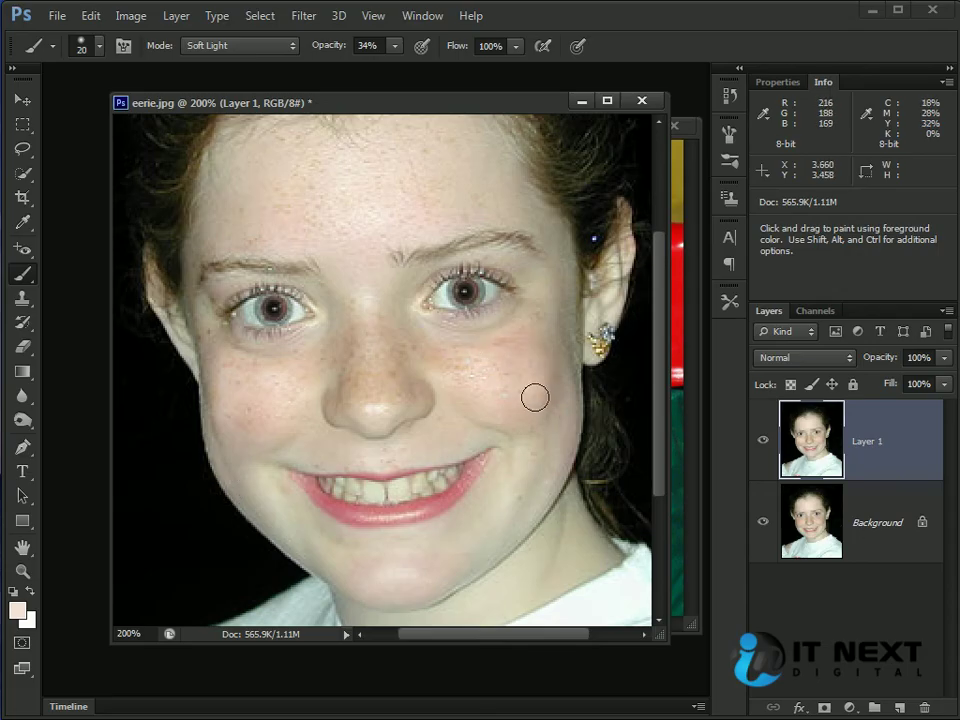
{"action": "mouse_move", "coordinate": [414, 339]}
{"action": "left_mouse_down"}
{"action": "mouse_move", "coordinate": [381, 396]}
{"action": "mouse_move", "coordinate": [391, 379]}
{"action": "mouse_move", "coordinate": [354, 341]}
{"action": "mouse_move", "coordinate": [333, 399]}
{"action": "mouse_move", "coordinate": [312, 370]}
{"action": "mouse_move", "coordinate": [247, 392]}
{"action": "mouse_move", "coordinate": [343, 360]}
{"action": "mouse_move", "coordinate": [375, 243]}
{"action": "mouse_move", "coordinate": [323, 225]}
{"action": "mouse_move", "coordinate": [352, 233]}
{"action": "mouse_move", "coordinate": [290, 193]}
{"action": "mouse_move", "coordinate": [306, 182]}
{"action": "mouse_move", "coordinate": [389, 188]}
{"action": "mouse_move", "coordinate": [366, 226]}
{"action": "mouse_move", "coordinate": [437, 194]}
{"action": "mouse_move", "coordinate": [423, 156]}
{"action": "mouse_move", "coordinate": [394, 172]}
{"action": "mouse_move", "coordinate": [298, 180]}
{"action": "mouse_move", "coordinate": [329, 150]}
{"action": "mouse_move", "coordinate": [345, 194]}
{"action": "mouse_move", "coordinate": [291, 208]}
{"action": "mouse_move", "coordinate": [319, 240]}
{"action": "mouse_move", "coordinate": [352, 204]}
{"action": "mouse_move", "coordinate": [279, 163]}
{"action": "mouse_move", "coordinate": [330, 238]}
{"action": "mouse_move", "coordinate": [312, 186]}
{"action": "mouse_move", "coordinate": [295, 357]}
{"action": "mouse_move", "coordinate": [262, 389]}
{"action": "mouse_move", "coordinate": [233, 365]}
{"action": "mouse_move", "coordinate": [311, 362]}
{"action": "mouse_move", "coordinate": [250, 406]}
{"action": "left_mouse_up"}
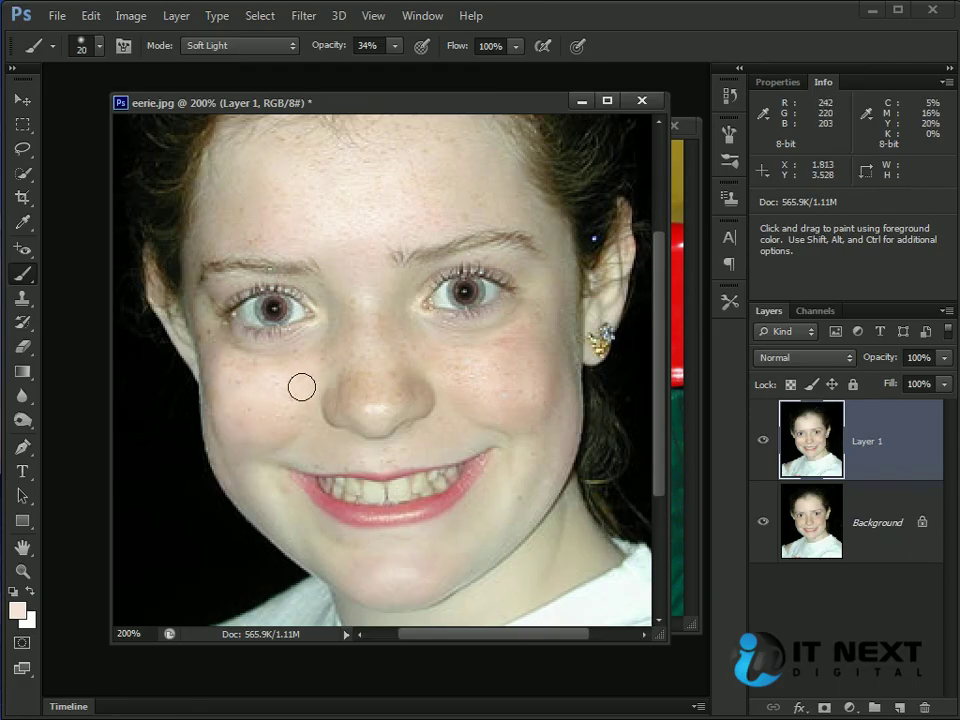
{"action": "mouse_move", "coordinate": [389, 395]}
{"action": "left_mouse_down"}
{"action": "mouse_move", "coordinate": [351, 391]}
{"action": "mouse_move", "coordinate": [365, 397]}
{"action": "mouse_move", "coordinate": [442, 377]}
{"action": "mouse_move", "coordinate": [456, 384]}
{"action": "mouse_move", "coordinate": [513, 349]}
{"action": "mouse_move", "coordinate": [513, 331]}
{"action": "mouse_move", "coordinate": [525, 395]}
{"action": "mouse_move", "coordinate": [514, 455]}
{"action": "mouse_move", "coordinate": [530, 425]}
{"action": "mouse_move", "coordinate": [532, 378]}
{"action": "mouse_move", "coordinate": [551, 428]}
{"action": "left_mouse_up"}
{"action": "mouse_move", "coordinate": [309, 408]}
{"action": "left_mouse_down"}
{"action": "mouse_move", "coordinate": [313, 339]}
{"action": "mouse_move", "coordinate": [326, 339]}
{"action": "mouse_move", "coordinate": [212, 414]}
{"action": "mouse_move", "coordinate": [341, 529]}
{"action": "mouse_move", "coordinate": [362, 532]}
{"action": "left_mouse_up"}
{"action": "mouse_move", "coordinate": [350, 408]}
{"action": "left_mouse_down"}
{"action": "mouse_move", "coordinate": [372, 383]}
{"action": "mouse_move", "coordinate": [380, 319]}
{"action": "mouse_move", "coordinate": [372, 330]}
{"action": "mouse_move", "coordinate": [356, 308]}
{"action": "mouse_move", "coordinate": [353, 367]}
{"action": "mouse_move", "coordinate": [433, 366]}
{"action": "mouse_move", "coordinate": [522, 333]}
{"action": "left_mouse_up"}
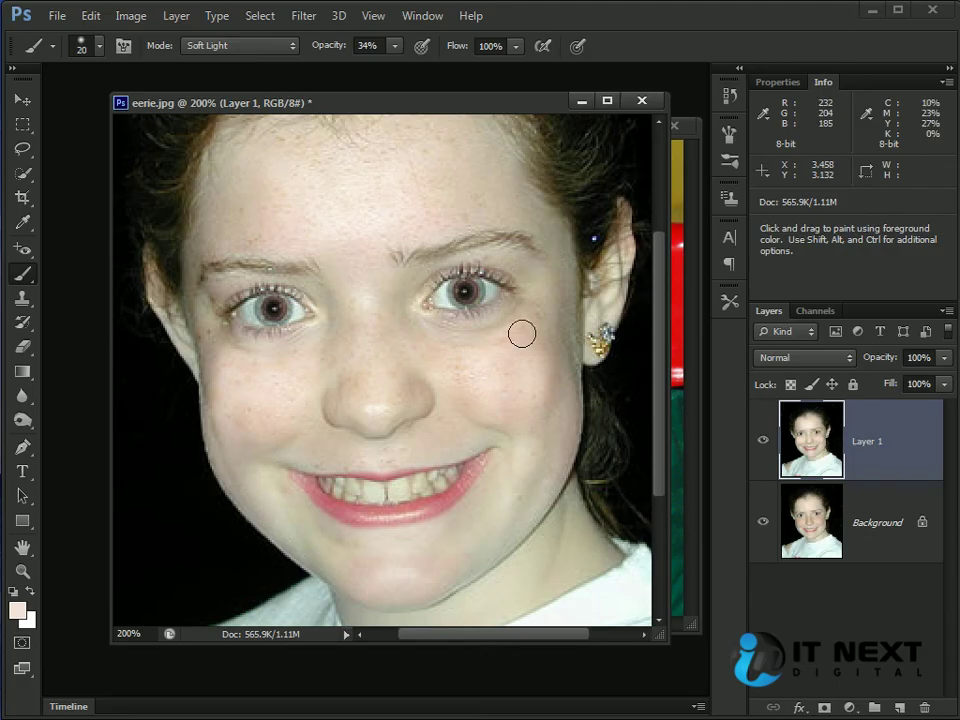
- Toggle Layer 1's visibility to compare the Soft Light skin retouch with the original photo
{"action": "left_click", "coordinate": [763, 441]}
{"action": "left_click", "coordinate": [763, 441]}
{"action": "left_click", "coordinate": [763, 441]}
{"action": "left_click", "coordinate": [763, 441]}
{"action": "left_click", "coordinate": [763, 441]}
{"action": "left_click", "coordinate": [763, 441]}
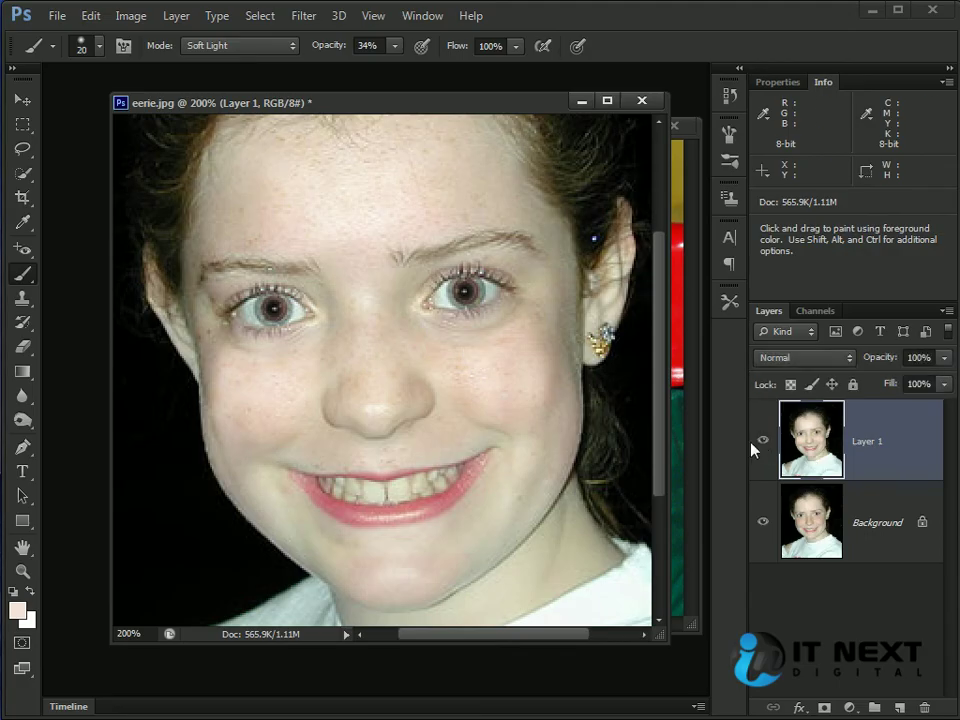
- Switch the brush to Normal mode and prepare an unpainted duplicate of the Background layer with Layer 1 hidden
{"action": "left_click", "coordinate": [286, 47]}
{"action": "left_click", "coordinate": [264, 63]}
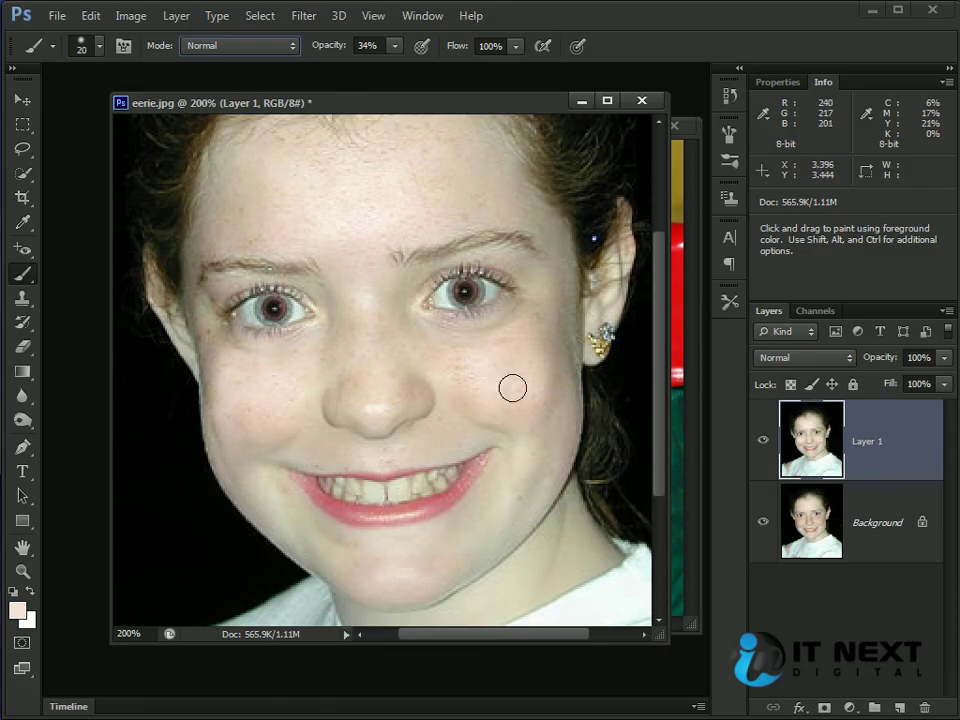
{"action": "left_click", "coordinate": [823, 522]}
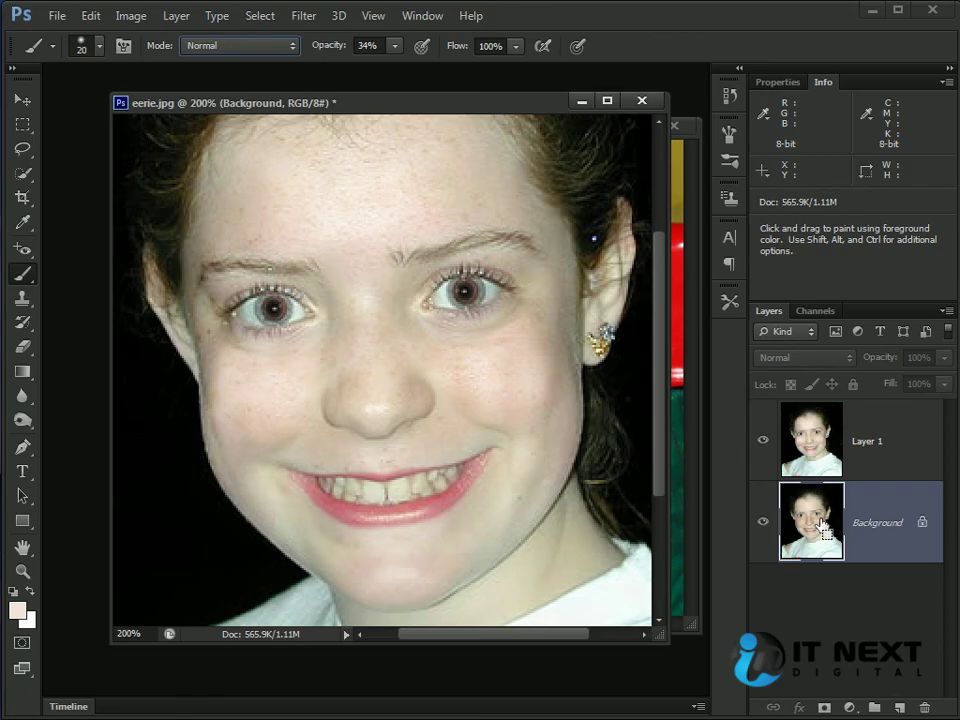
{"action": "key", "text": "ctrl+j"}
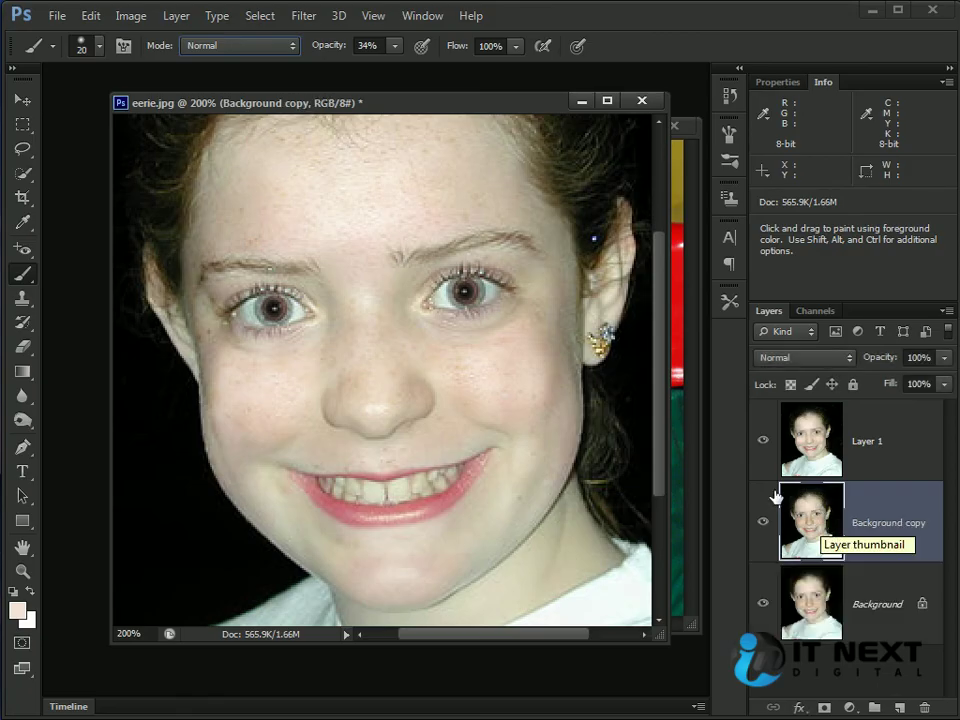
{"action": "left_click", "coordinate": [763, 440]}
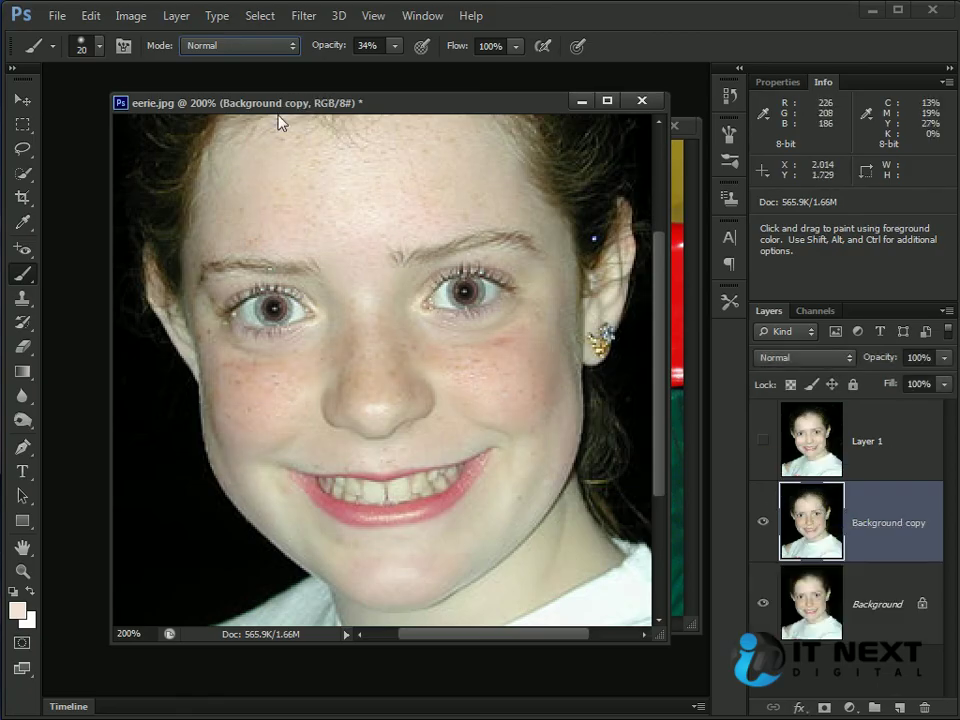
- Paint the skin tone over both cheeks and the nose on the Background copy in Normal mode at 34% opacity
{"action": "mouse_move", "coordinate": [511, 389]}
{"action": "left_mouse_down"}
{"action": "mouse_move", "coordinate": [522, 348]}
{"action": "mouse_move", "coordinate": [510, 331]}
{"action": "mouse_move", "coordinate": [461, 354]}
{"action": "mouse_move", "coordinate": [547, 341]}
{"action": "mouse_move", "coordinate": [530, 382]}
{"action": "mouse_move", "coordinate": [440, 356]}
{"action": "mouse_move", "coordinate": [535, 370]}
{"action": "left_mouse_up"}
{"action": "mouse_move", "coordinate": [300, 362]}
{"action": "left_mouse_down"}
{"action": "mouse_move", "coordinate": [244, 362]}
{"action": "mouse_move", "coordinate": [319, 372]}
{"action": "mouse_move", "coordinate": [207, 363]}
{"action": "mouse_move", "coordinate": [233, 398]}
{"action": "mouse_move", "coordinate": [271, 373]}
{"action": "mouse_move", "coordinate": [238, 409]}
{"action": "mouse_move", "coordinate": [217, 408]}
{"action": "mouse_move", "coordinate": [231, 471]}
{"action": "mouse_move", "coordinate": [270, 396]}
{"action": "left_mouse_up"}
{"action": "mouse_move", "coordinate": [356, 359]}
{"action": "left_mouse_down"}
{"action": "mouse_move", "coordinate": [416, 386]}
{"action": "mouse_move", "coordinate": [405, 360]}
{"action": "mouse_move", "coordinate": [326, 411]}
{"action": "mouse_move", "coordinate": [542, 341]}
{"action": "mouse_move", "coordinate": [516, 319]}
{"action": "mouse_move", "coordinate": [546, 328]}
{"action": "mouse_move", "coordinate": [546, 371]}
{"action": "mouse_move", "coordinate": [449, 217]}
{"action": "mouse_move", "coordinate": [364, 178]}
{"action": "mouse_move", "coordinate": [317, 210]}
{"action": "mouse_move", "coordinate": [223, 204]}
{"action": "mouse_move", "coordinate": [224, 186]}
{"action": "mouse_move", "coordinate": [180, 270]}
{"action": "mouse_move", "coordinate": [225, 345]}
{"action": "mouse_move", "coordinate": [306, 349]}
{"action": "mouse_move", "coordinate": [337, 318]}
{"action": "mouse_move", "coordinate": [461, 360]}
{"action": "mouse_move", "coordinate": [516, 386]}
{"action": "mouse_move", "coordinate": [525, 403]}
{"action": "mouse_move", "coordinate": [236, 394]}
{"action": "mouse_move", "coordinate": [234, 373]}
{"action": "mouse_move", "coordinate": [304, 365]}
{"action": "left_mouse_up"}
- Toggle the Background copy's visibility to compare its Normal-mode painting with the original skin, leaving the copy hidden
{"action": "left_click", "coordinate": [763, 521]}
{"action": "left_click", "coordinate": [763, 521]}
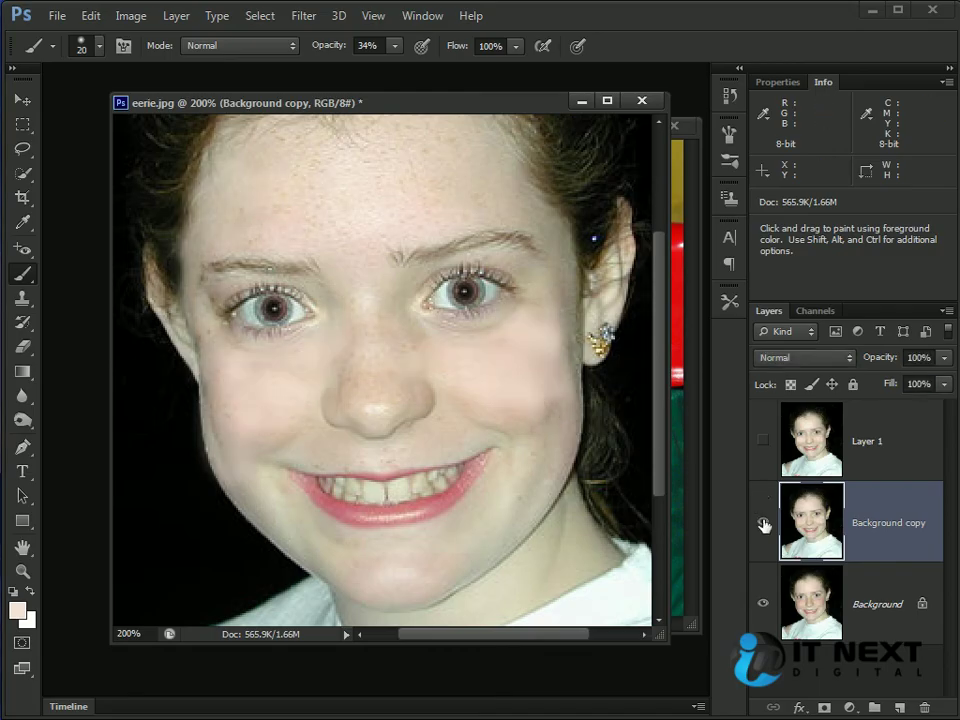
{"action": "left_click", "coordinate": [763, 521]}
{"action": "left_click", "coordinate": [763, 521]}
{"action": "left_click", "coordinate": [763, 521]}
- Compare Layer 1's Soft Light retouch with the original, and switch back to showing the Background copy instead
{"action": "left_click", "coordinate": [764, 441]}
{"action": "left_click", "coordinate": [764, 441]}
{"action": "left_click", "coordinate": [764, 441]}
{"action": "left_click", "coordinate": [764, 441]}
{"action": "left_click", "coordinate": [764, 441]}
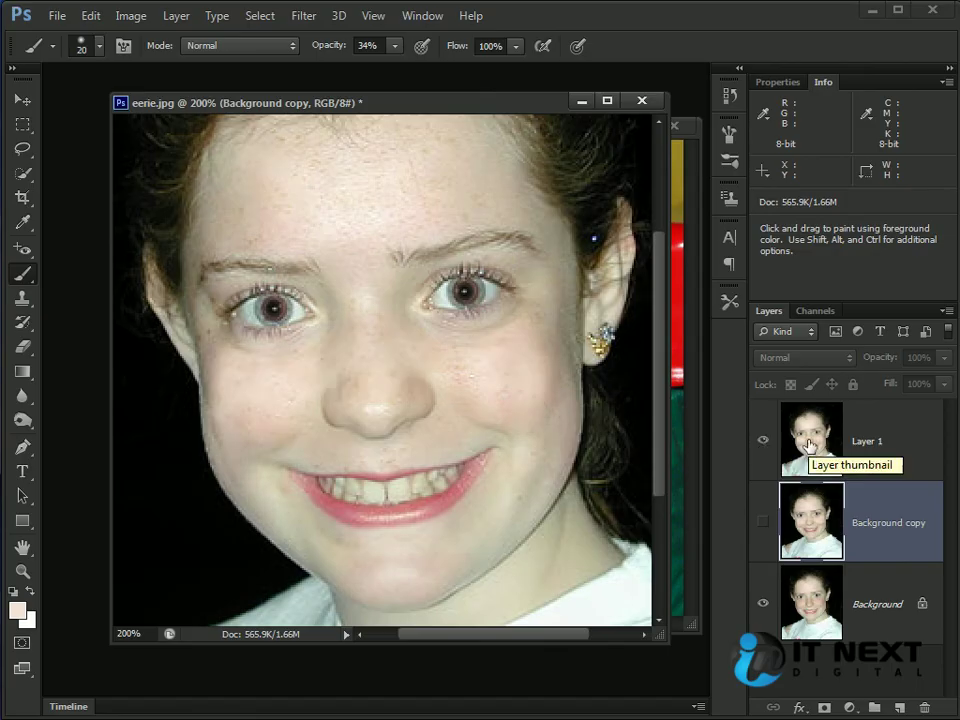
{"action": "left_click", "coordinate": [764, 441]}
{"action": "left_click", "coordinate": [763, 521]}
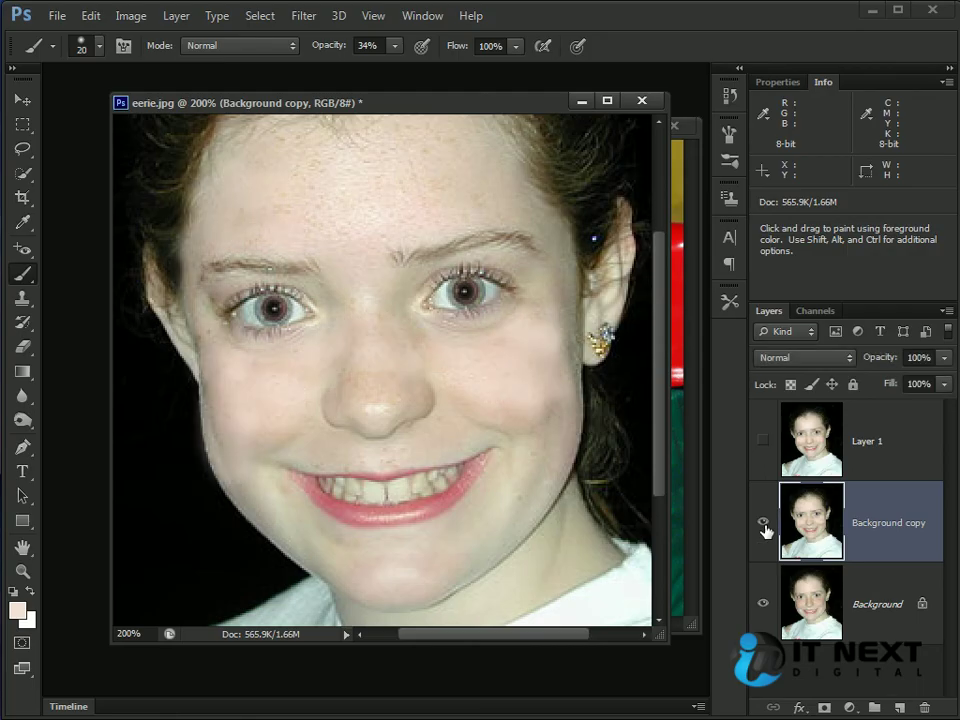
- Examine how skin texture differs between the original photo and the Background copy by toggling the copy on and off
{"action": "left_click", "coordinate": [764, 524]}
{"action": "left_click", "coordinate": [764, 524]}
{"action": "left_click", "coordinate": [765, 525]}
{"action": "left_click", "coordinate": [764, 524]}
{"action": "left_click", "coordinate": [764, 524]}
{"action": "left_click", "coordinate": [764, 524]}
{"action": "left_click", "coordinate": [764, 524]}
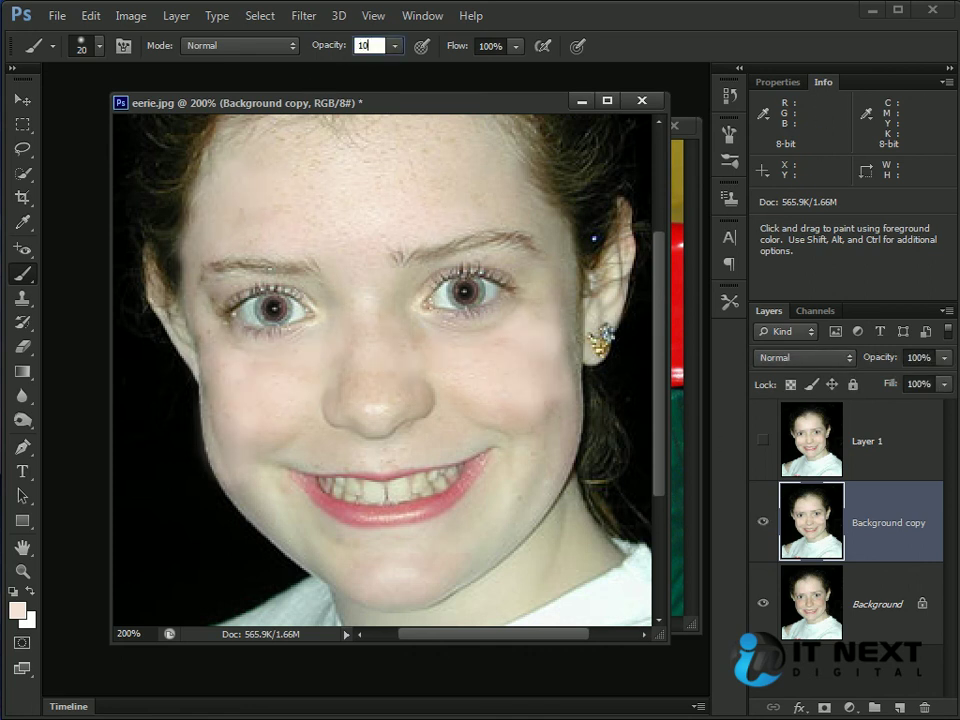
- Restore the brush to 100% opacity, keeping its mode at Normal
{"action": "key", "text": "Return"}
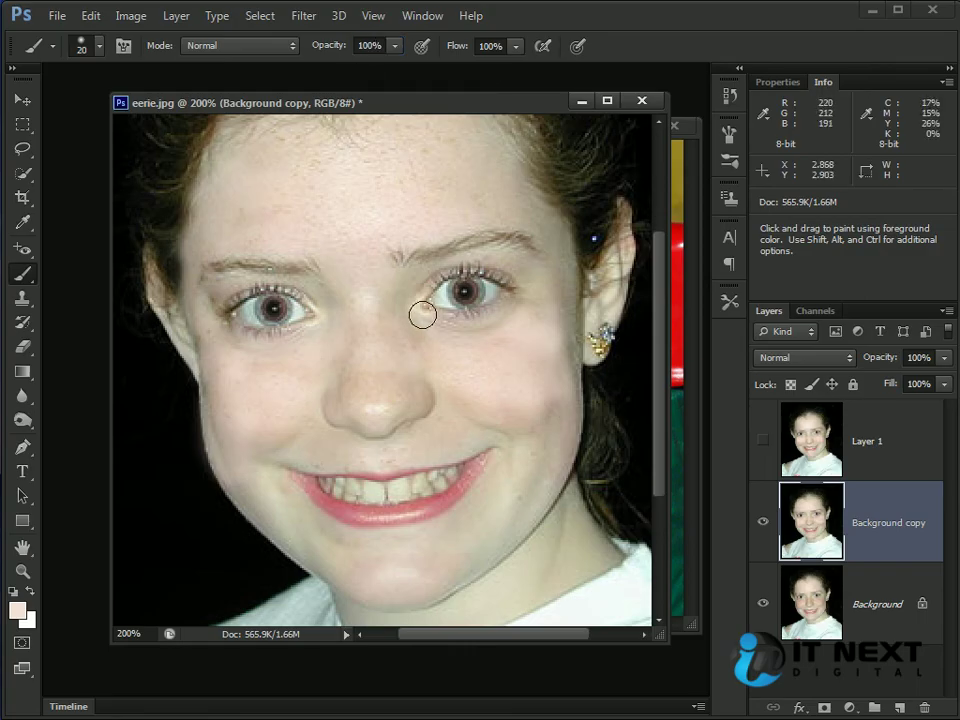
{"action": "left_click", "coordinate": [262, 47]}
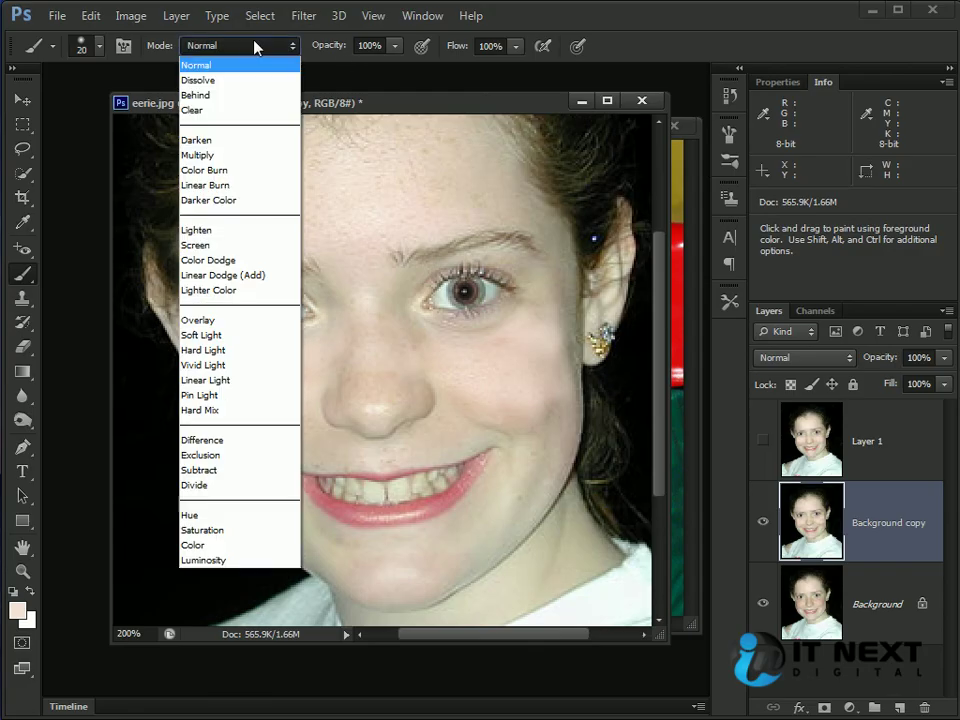
{"action": "left_click", "coordinate": [218, 64]}
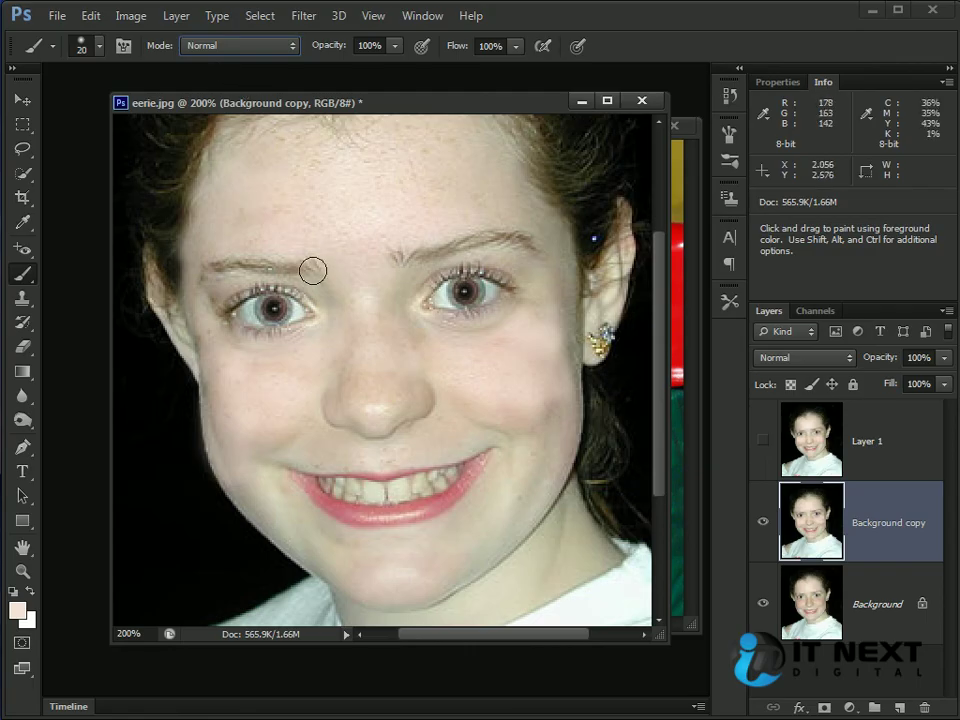
{"action": "left_click", "coordinate": [268, 47]}
{"action": "left_click", "coordinate": [268, 47]}
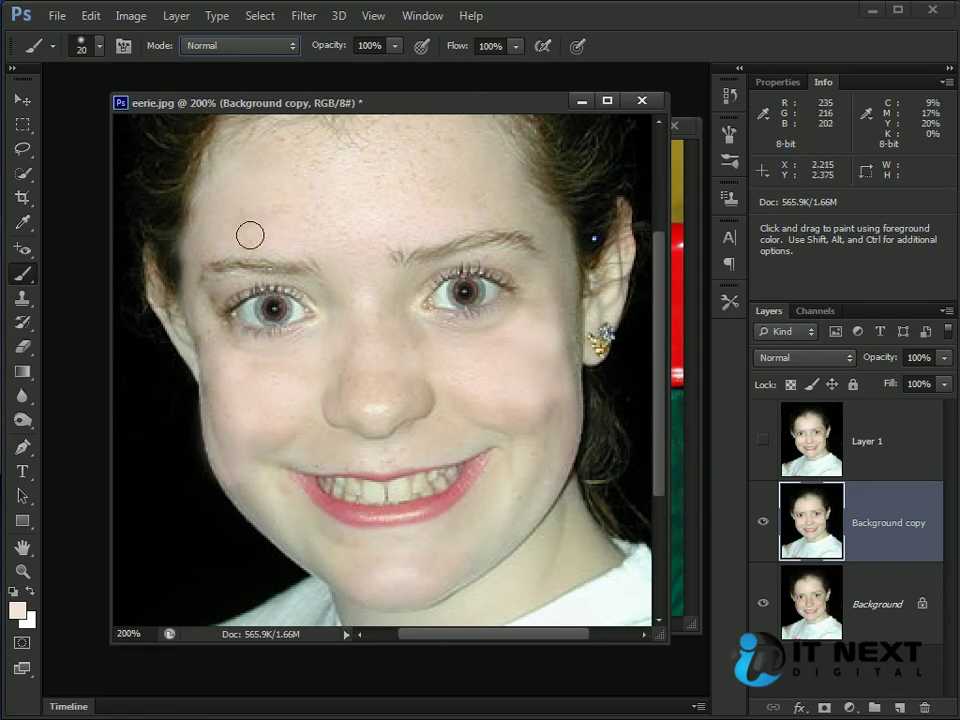
{"action": "right_click", "coordinate": [26, 284]}
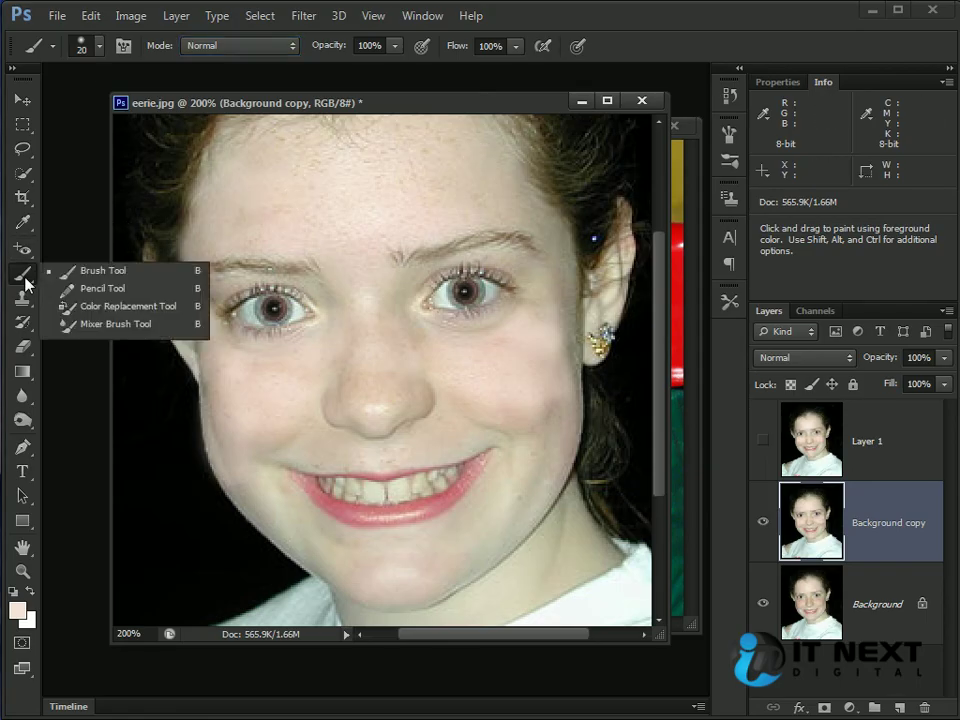
{"action": "left_click", "coordinate": [185, 276]}
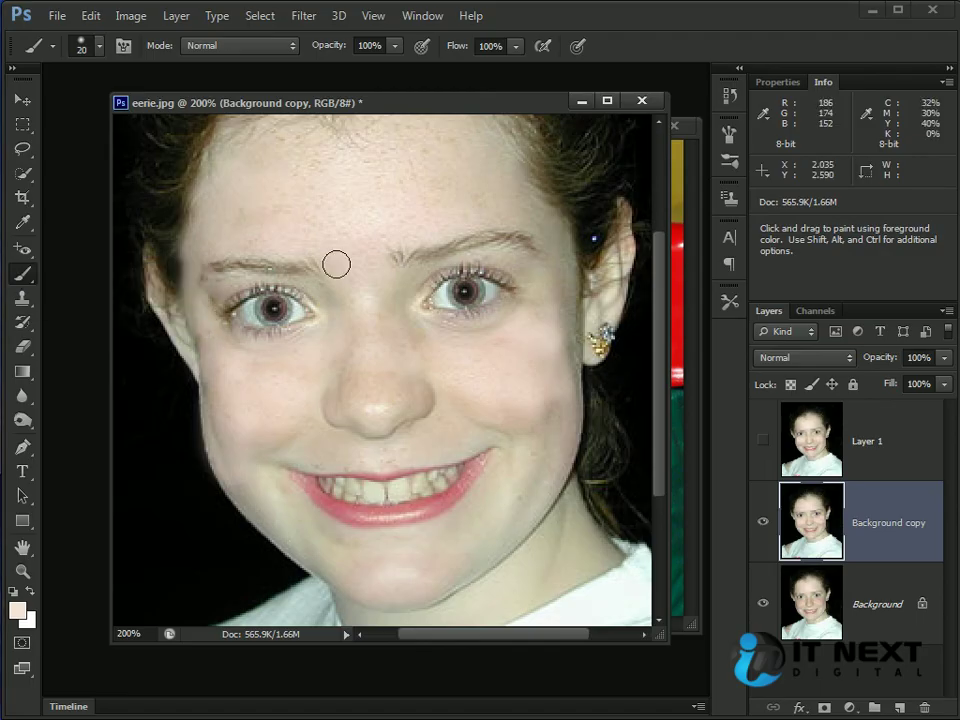
{"action": "right_click", "coordinate": [23, 284]}
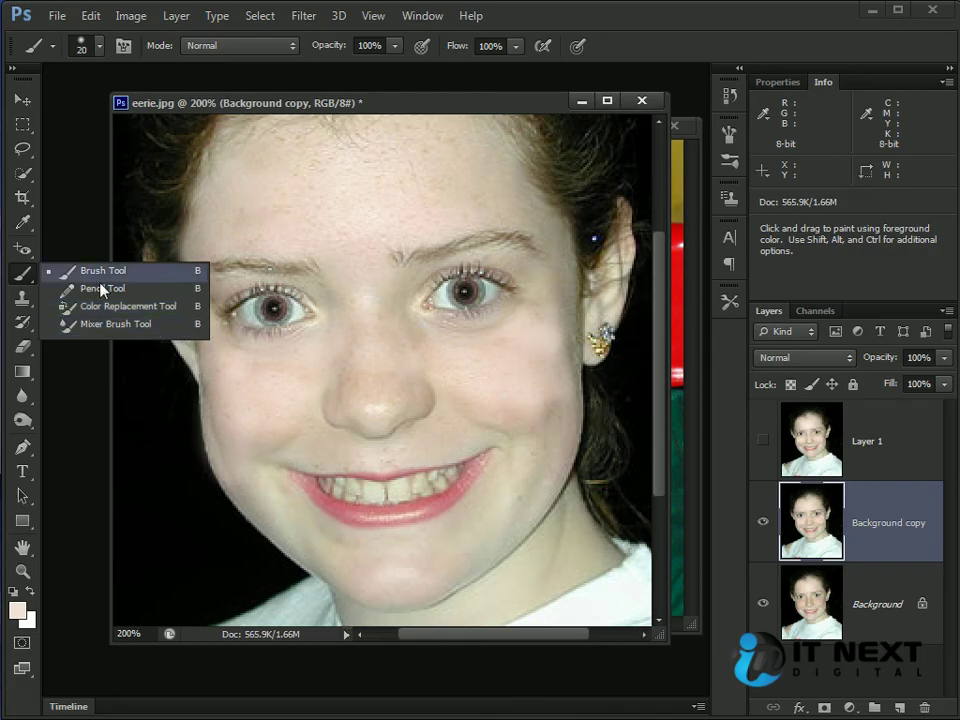
{"action": "left_click", "coordinate": [150, 272]}
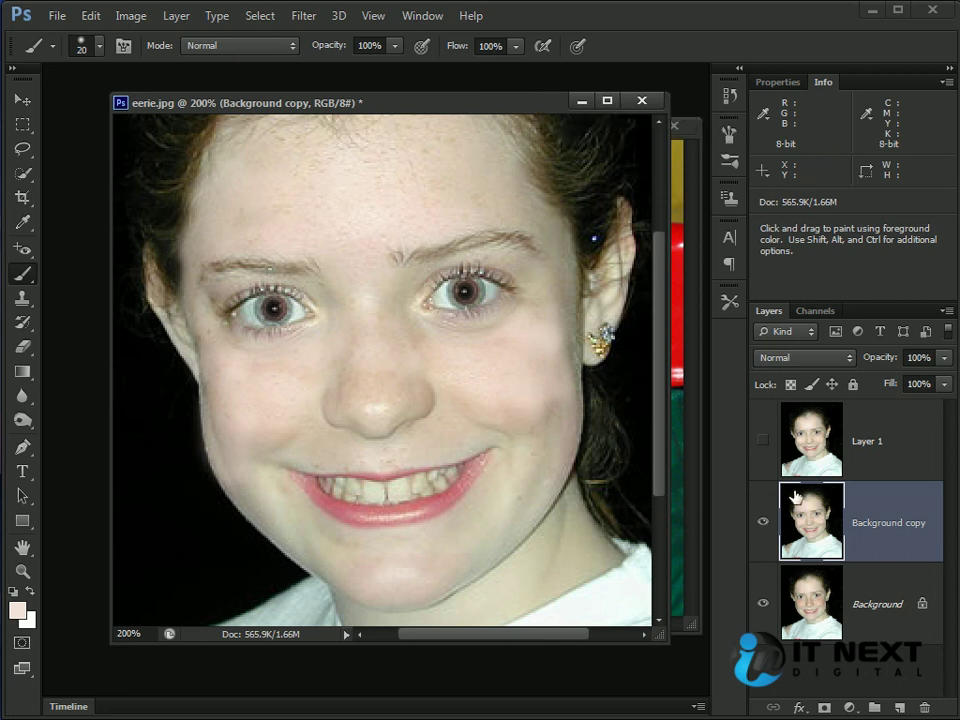
- Make the hidden Layer 1 the active layer
{"action": "left_click", "coordinate": [818, 441]}
{"action": "left_click", "coordinate": [817, 521]}
{"action": "left_click", "coordinate": [818, 446]}
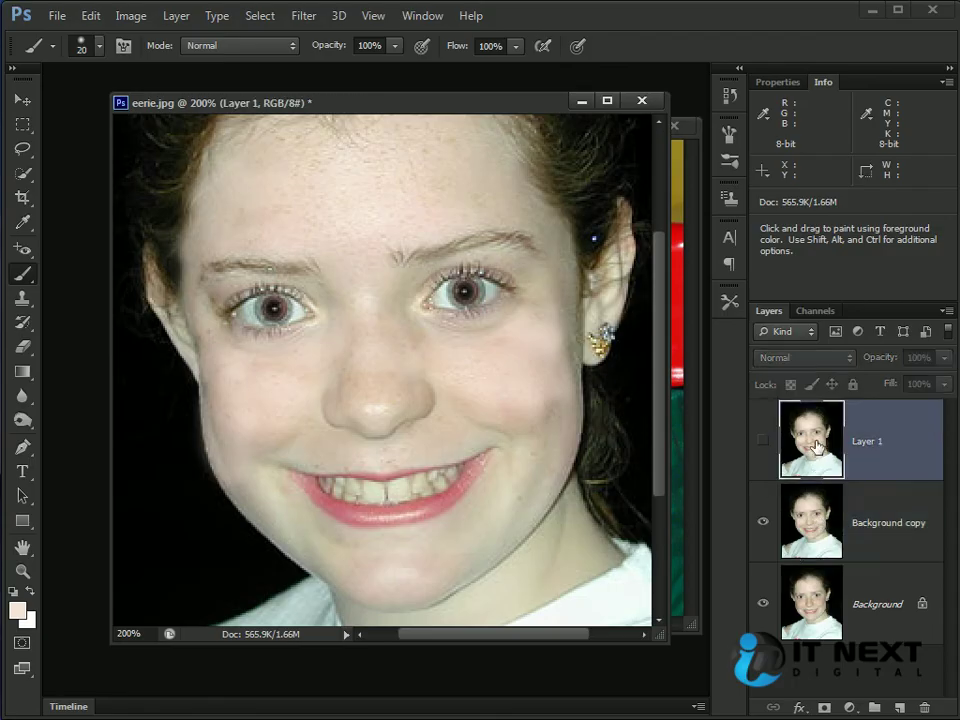